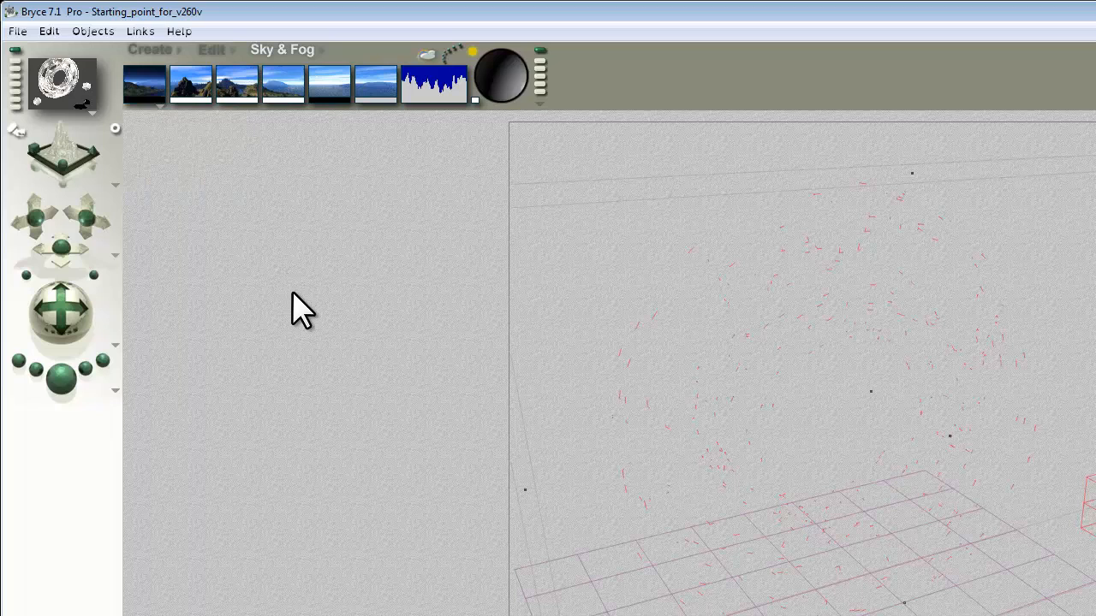
- Set the Sun/Moon shadow intensity to 100, enable Shadow Softness at 100, and render the scene
left_click(397, 53)
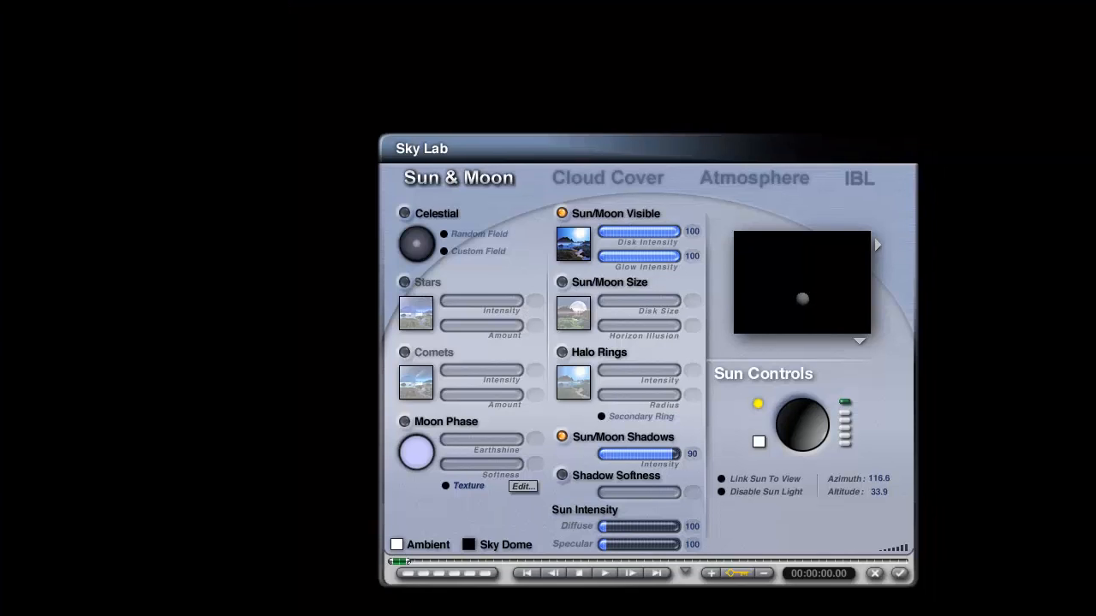
left_click_drag(558, 401, 565, 407)
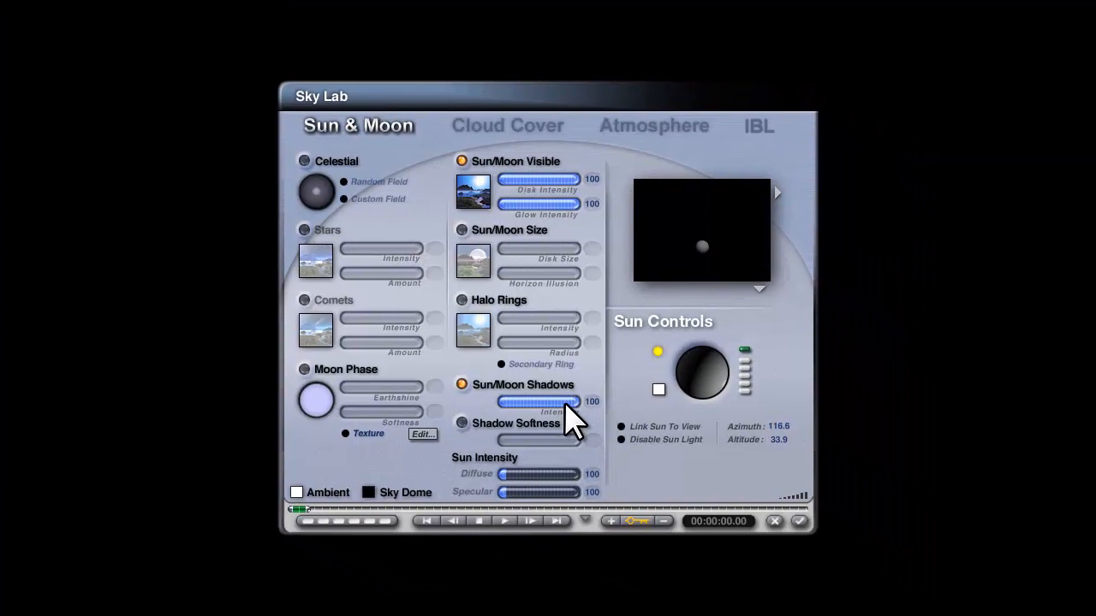
left_click(462, 423)
left_click(517, 441)
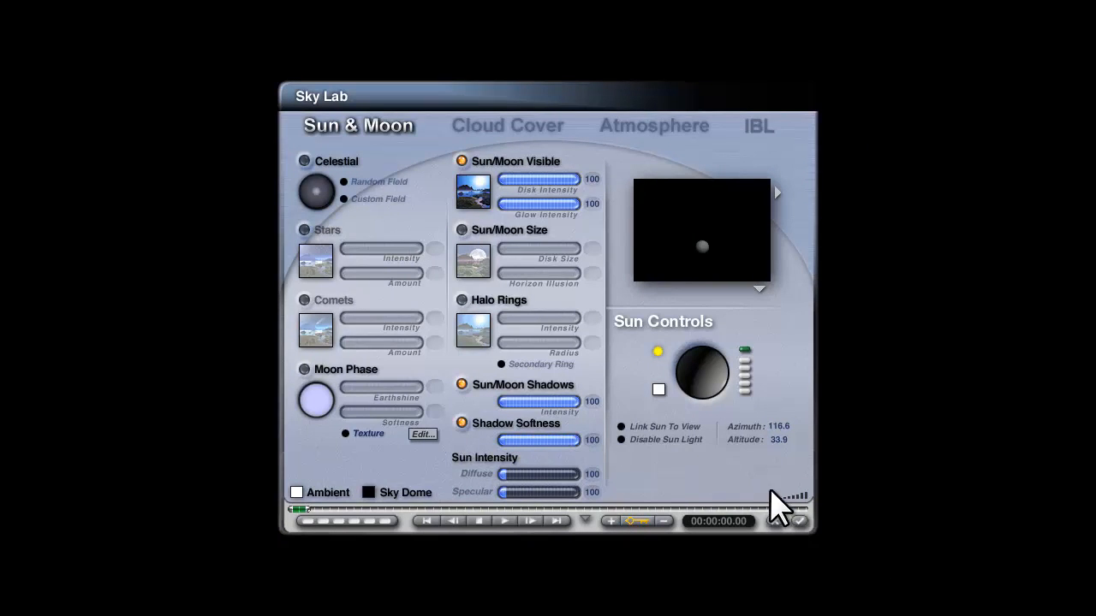
left_click(798, 521)
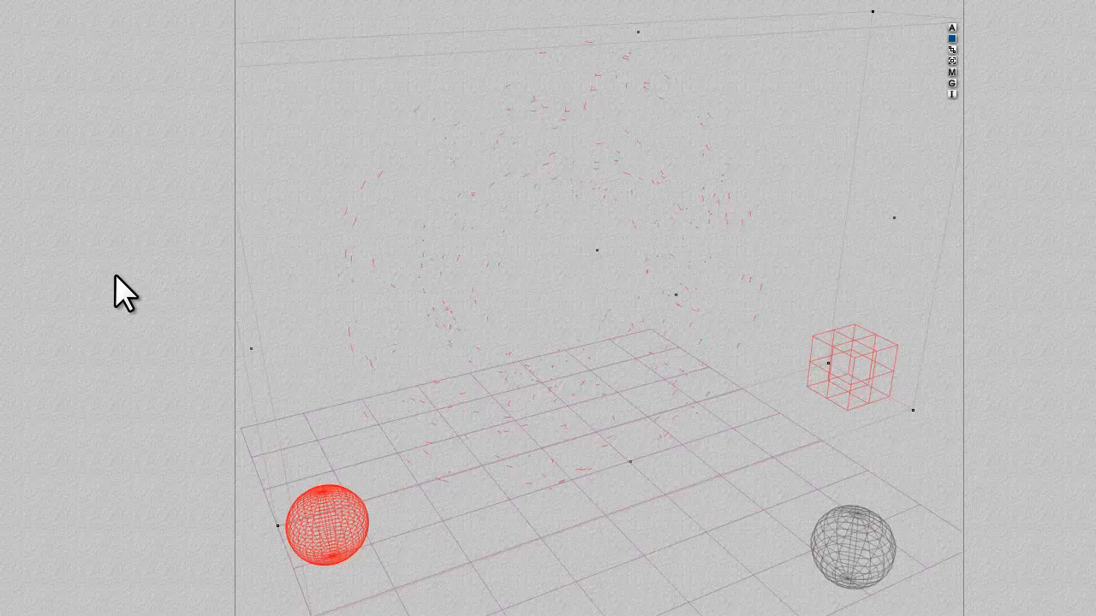
key("ctrl+r")
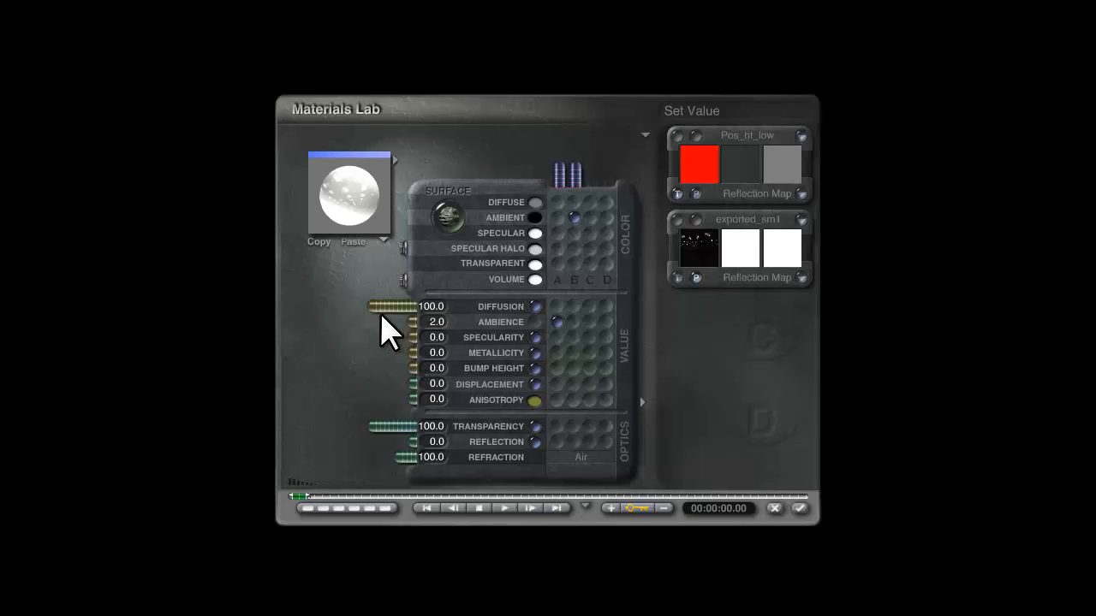
- Set the selected objects' material Diffusion to 0 and render the scene again
left_click_drag(382, 314, 434, 305)
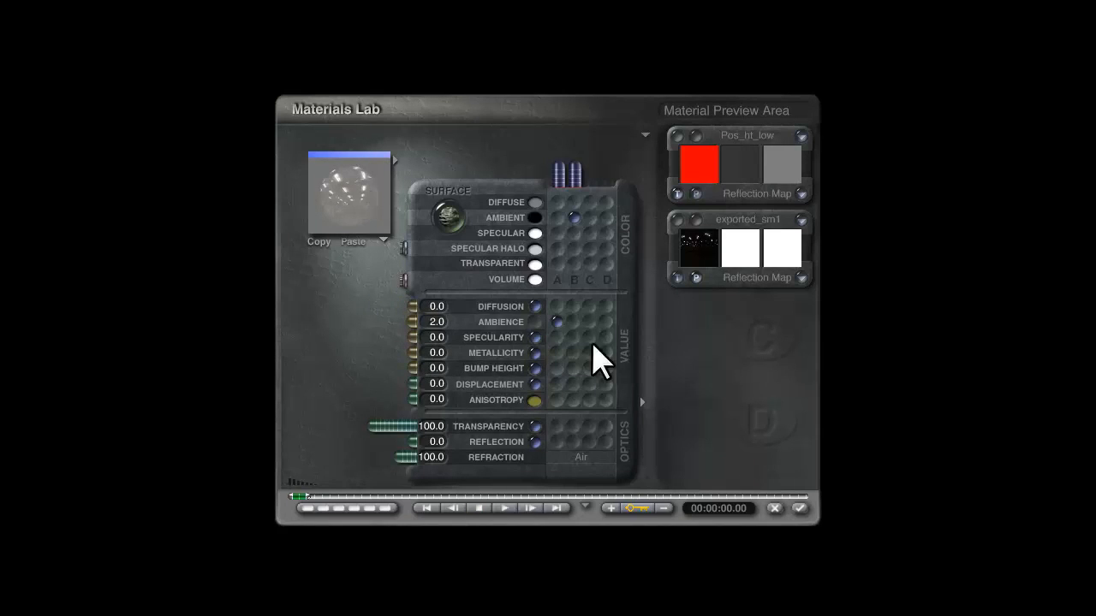
left_click(799, 509)
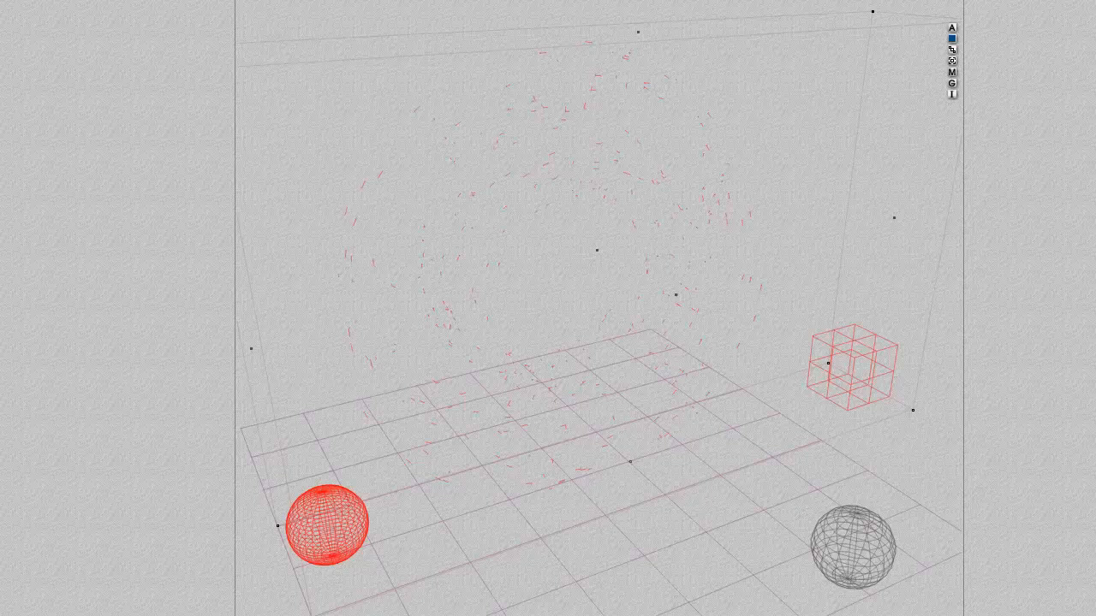
key("ctrl+r")
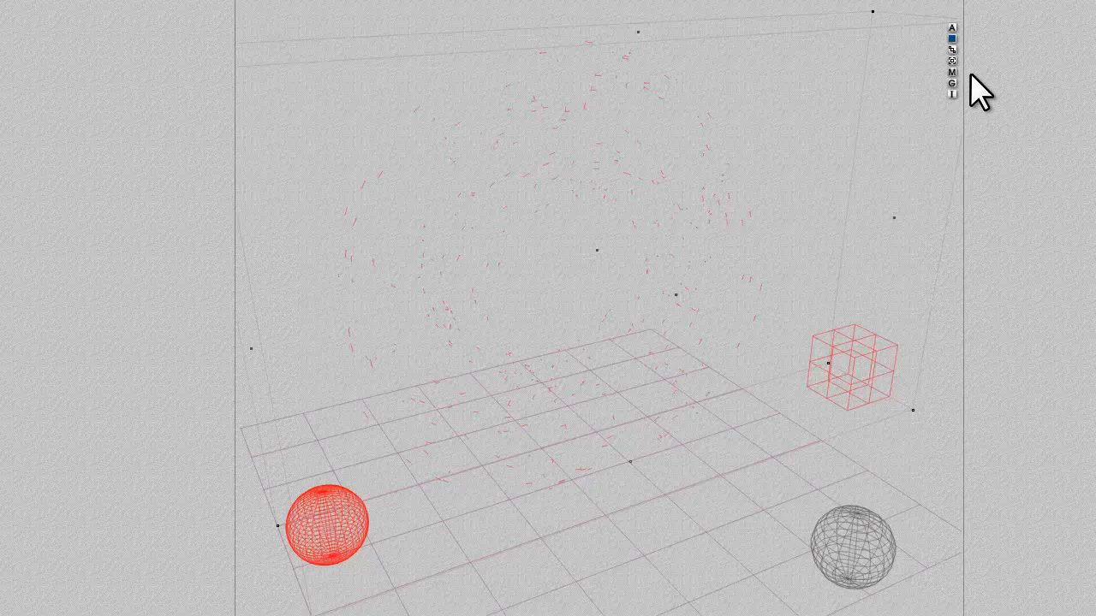
- Assign a third texture (C) to the material's Ambient color and load Basic Slope from the Basic texture category into it
key("ctrl+m")
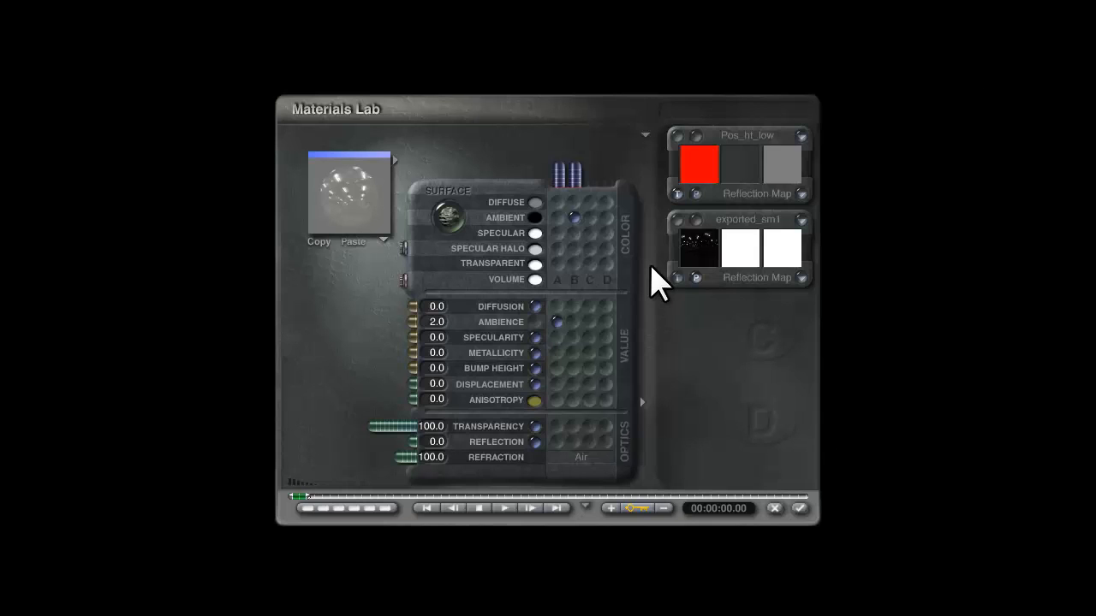
left_click(589, 217)
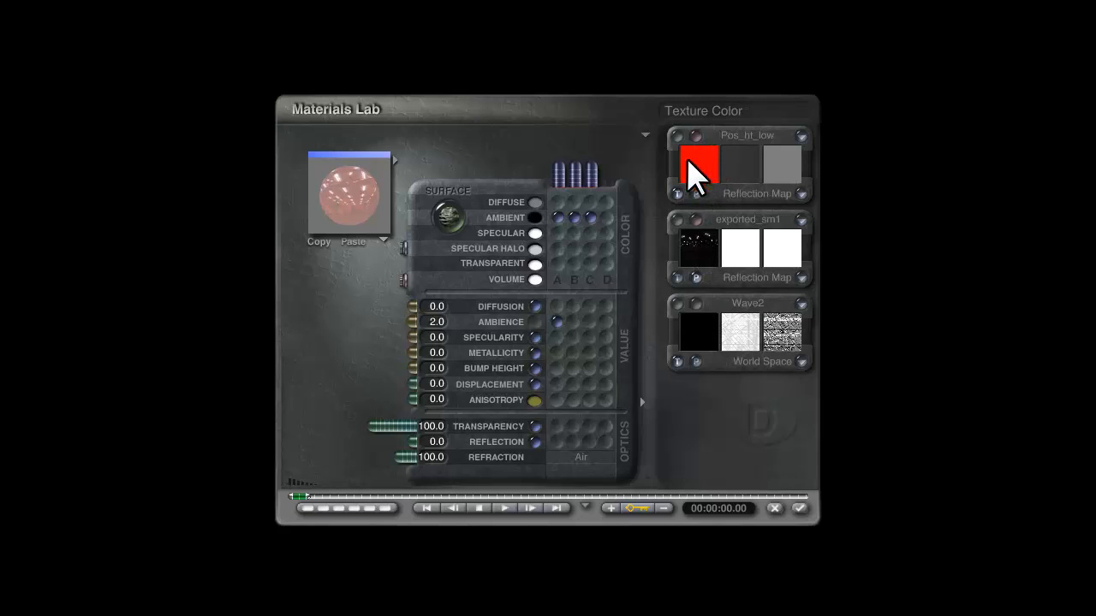
left_click(748, 321)
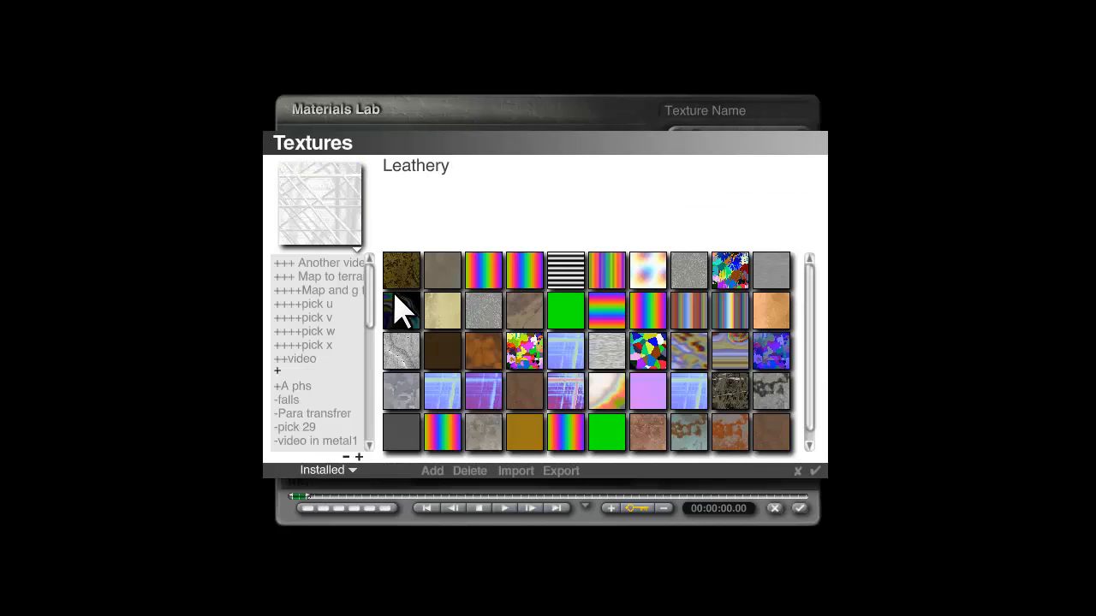
left_click_drag(377, 298, 368, 360)
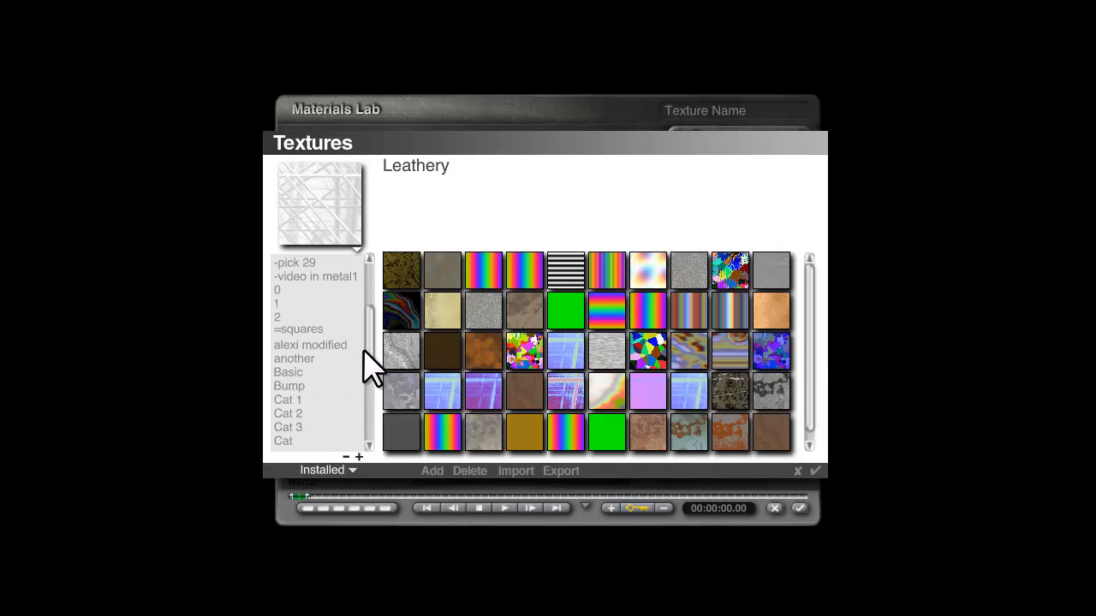
left_click(289, 373)
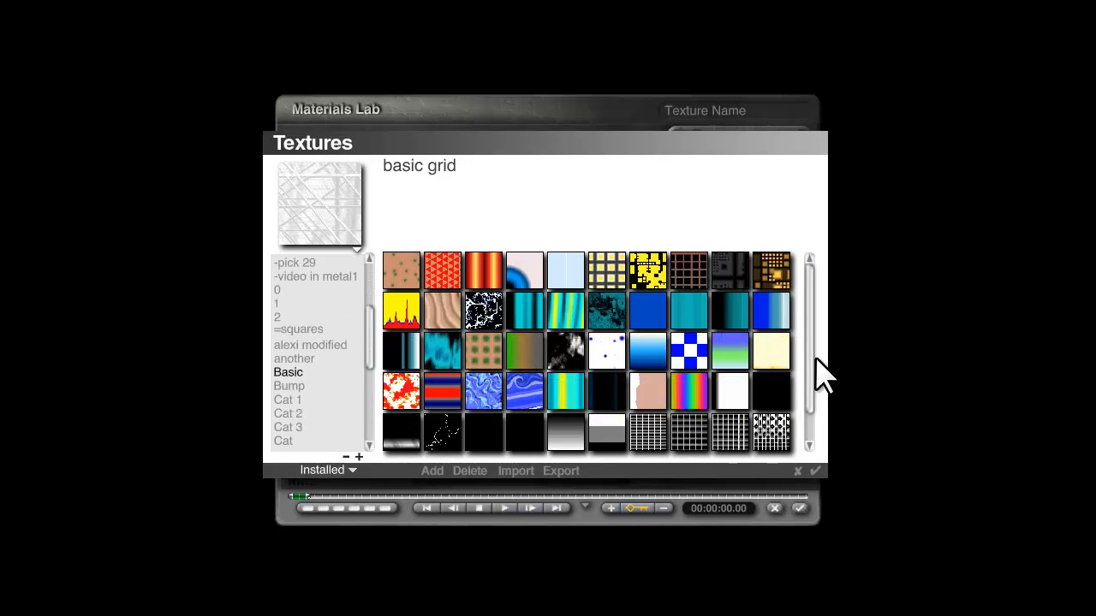
left_click(524, 353)
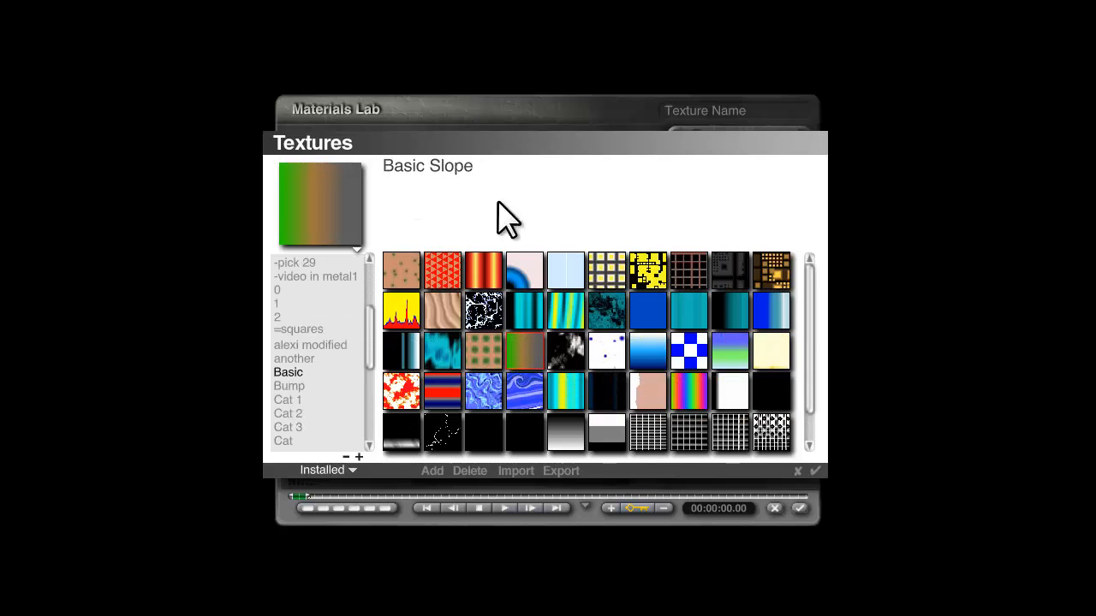
left_click(815, 472)
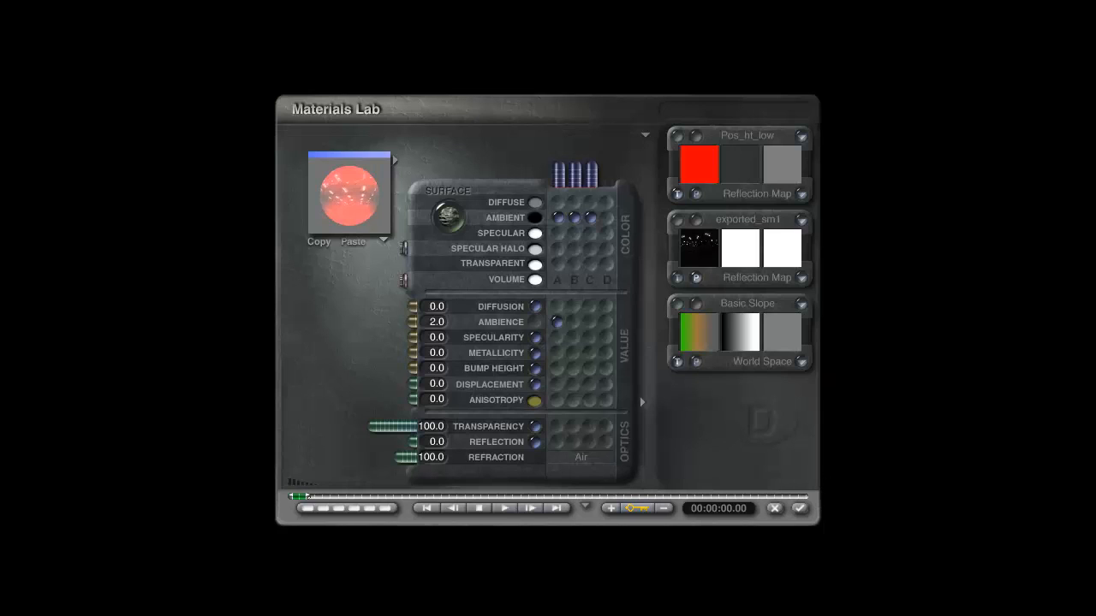
- Give component 1 of texture C the Sin(aX)+b filter, turn off its color output, and accept the material
left_click(695, 303)
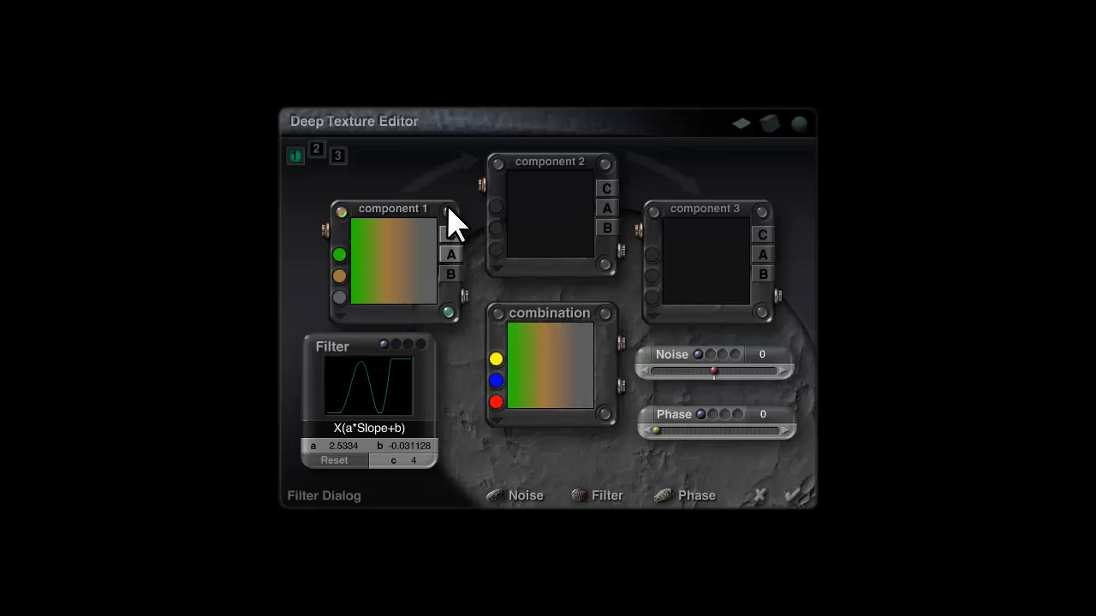
left_click(357, 433)
left_click(387, 504)
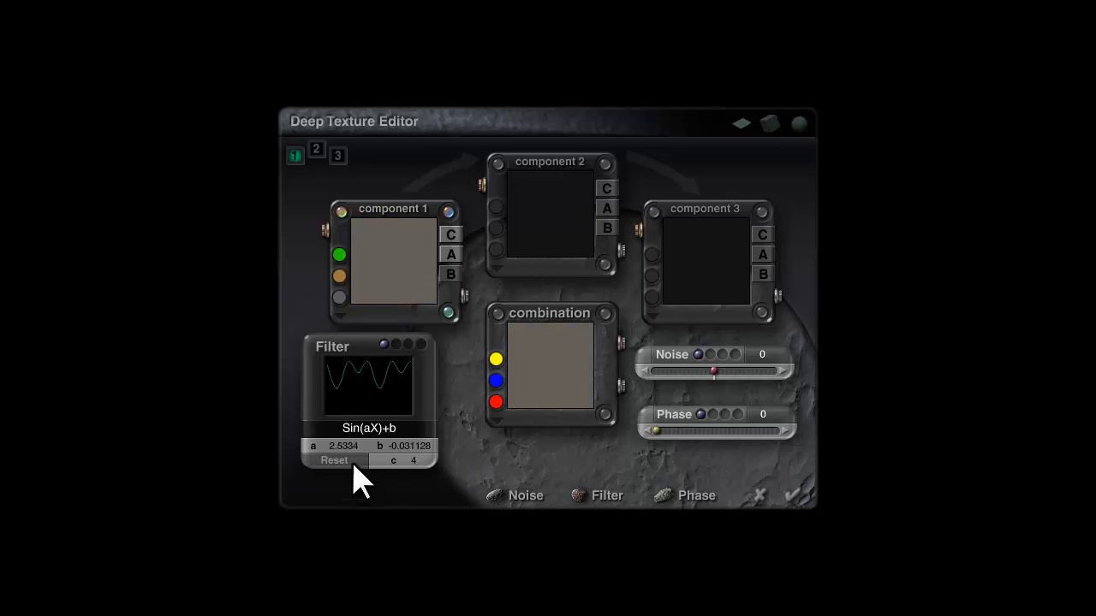
left_click(453, 235)
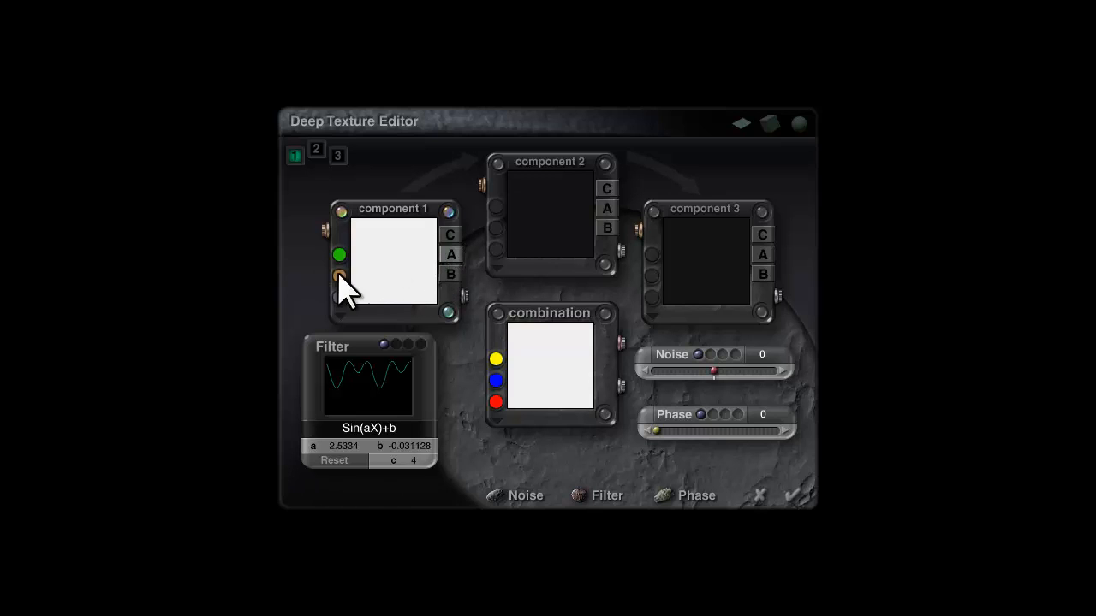
left_click(791, 498)
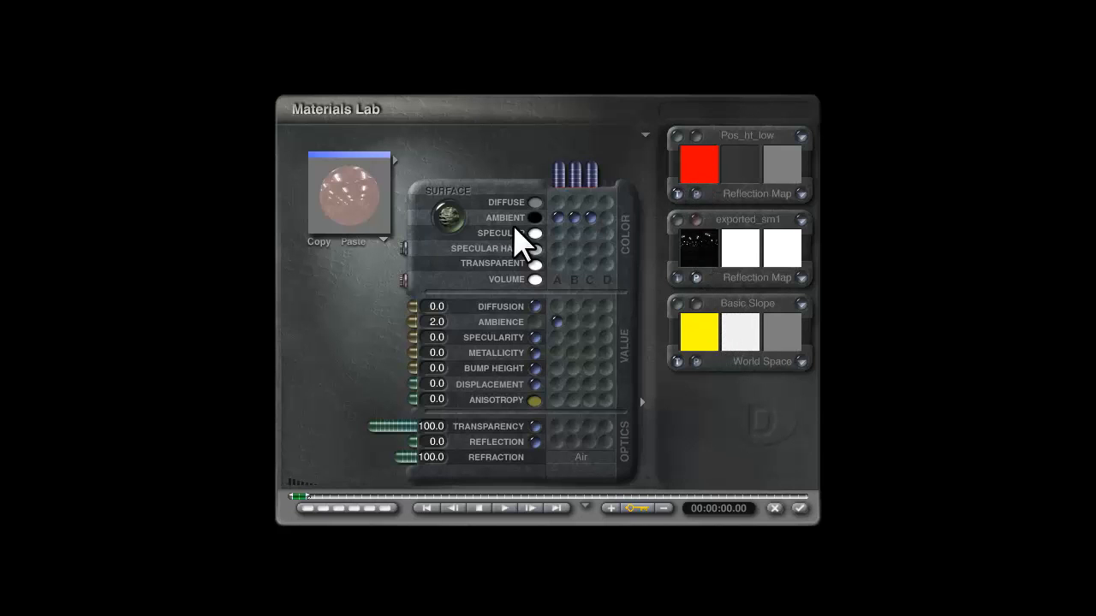
left_click(799, 508)
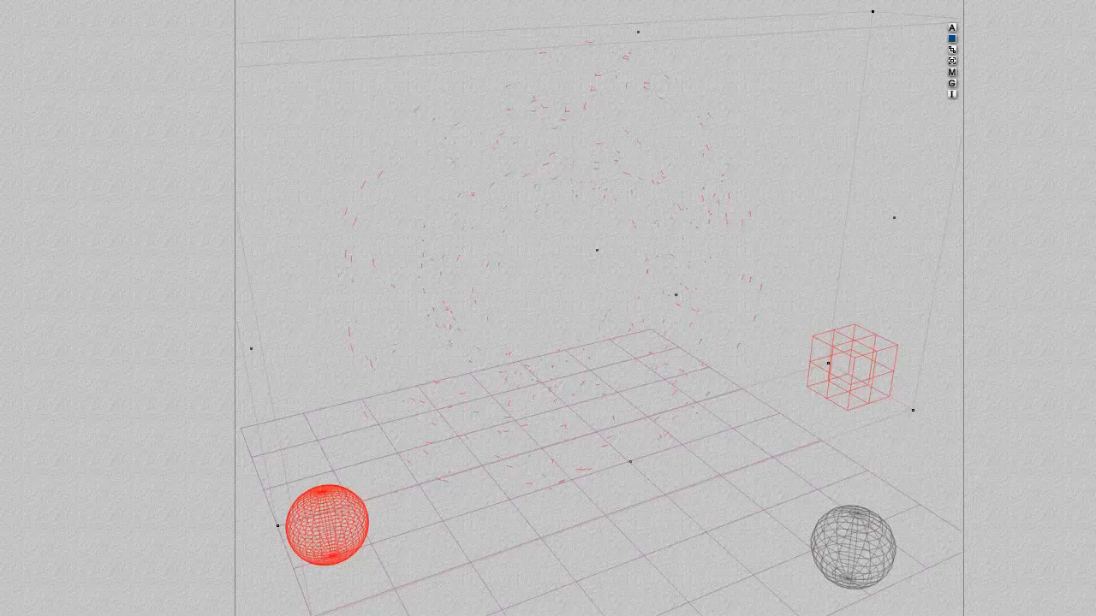
- Render the scene to check the material on the wheel, sphere and cube, stopping the render partway
left_click(120, 294)
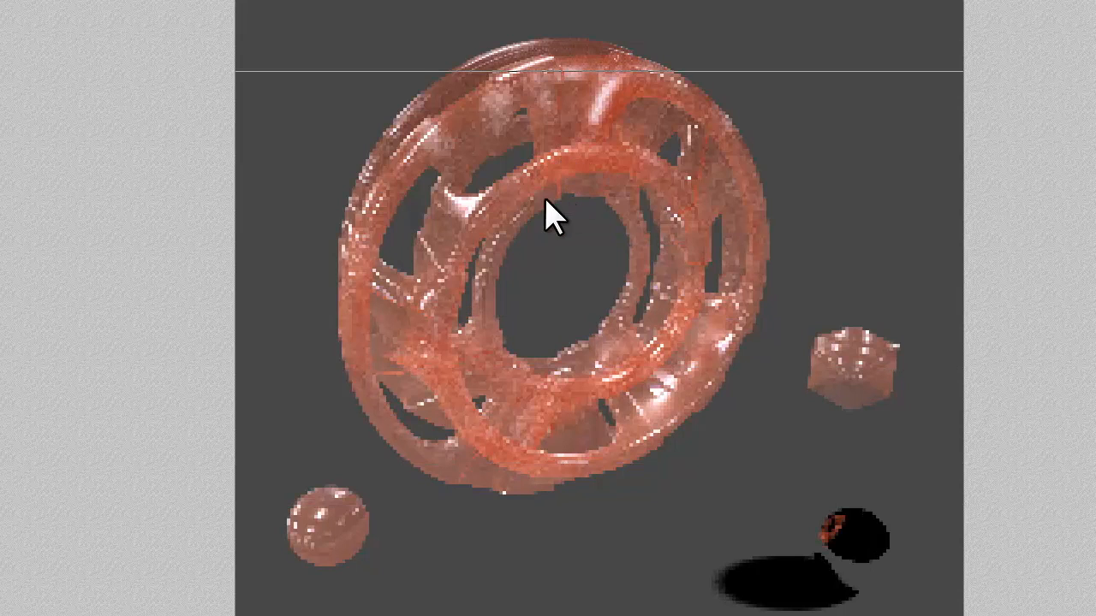
left_click(808, 123)
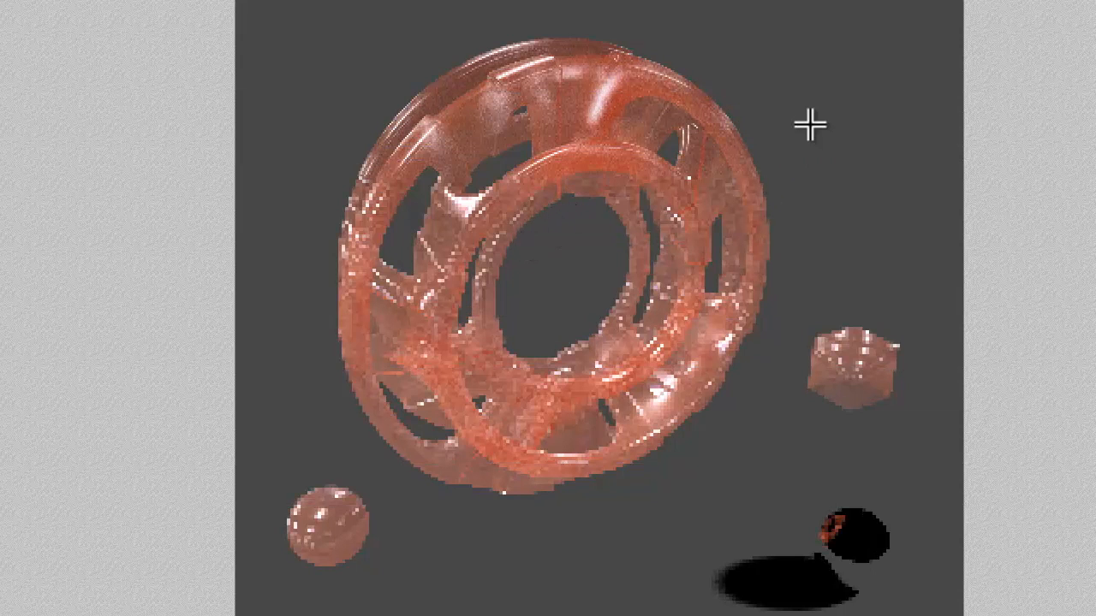
key("Escape")
- Turn on color output for component 3 of texture A, change its first color to green, and accept the material
left_click(951, 72)
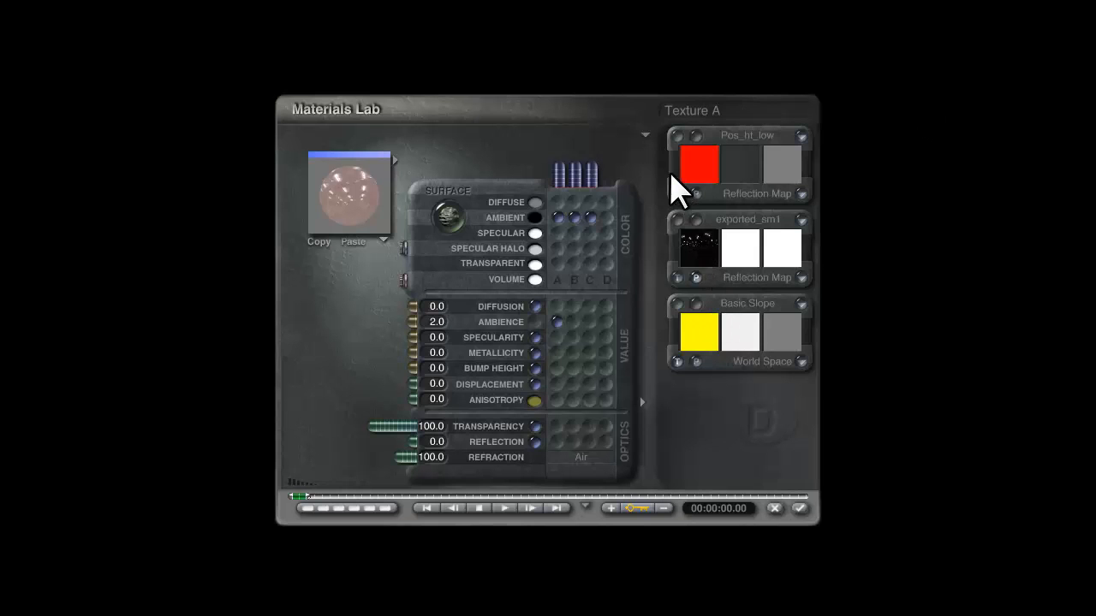
left_click(695, 135)
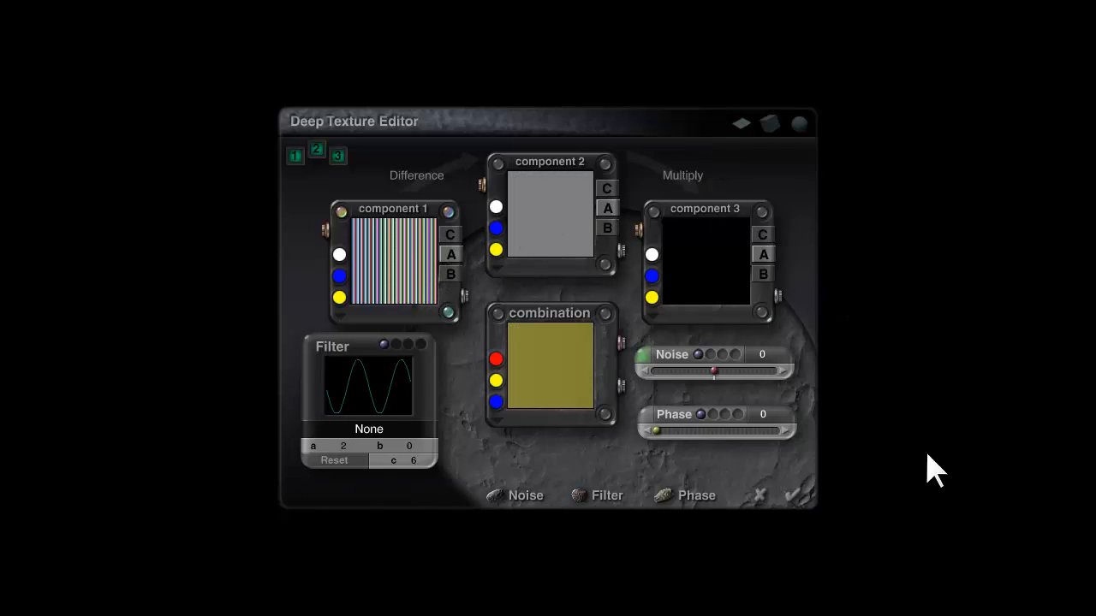
left_click(764, 234)
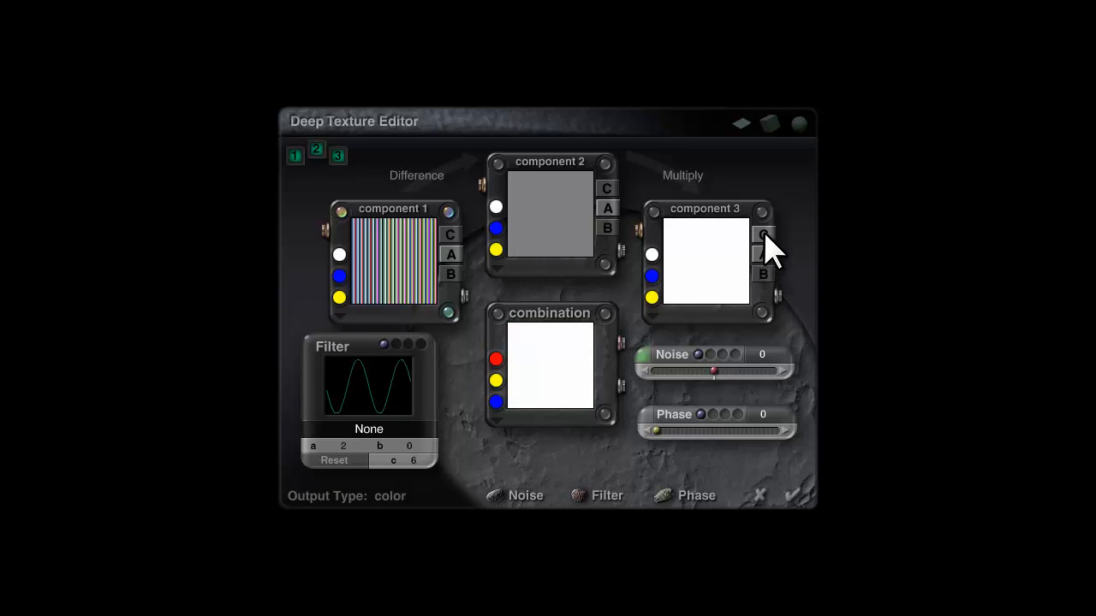
left_click(652, 254)
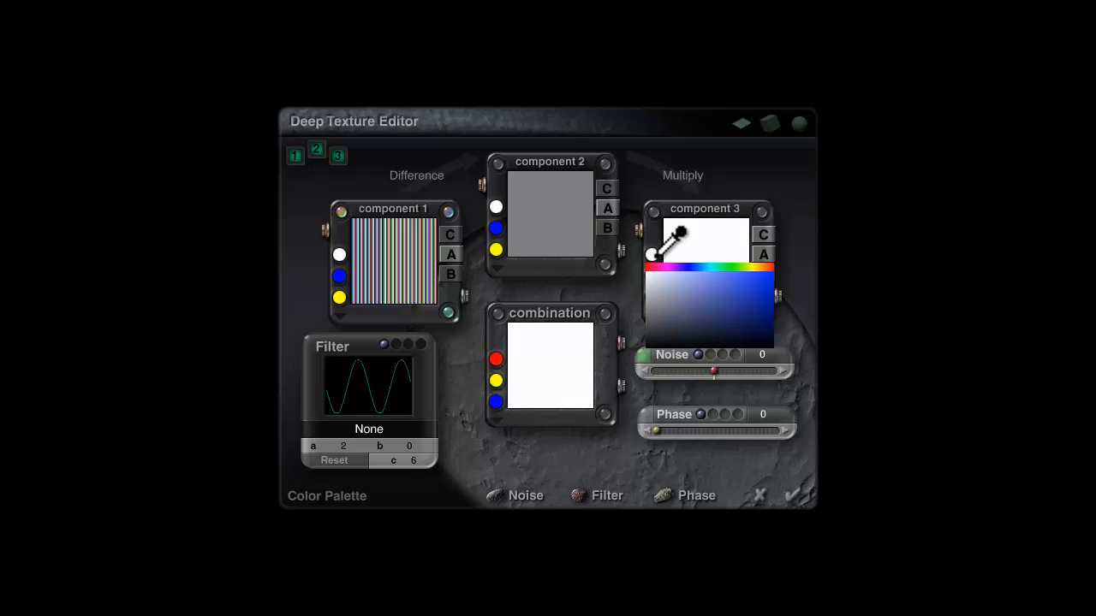
left_click_drag(657, 255, 733, 288)
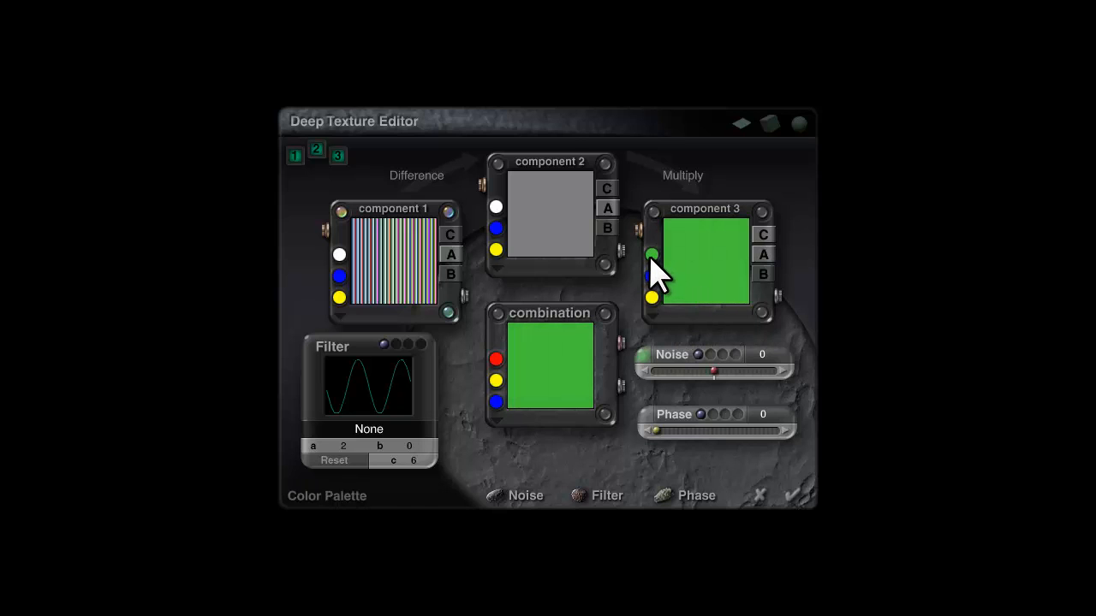
left_click(794, 496)
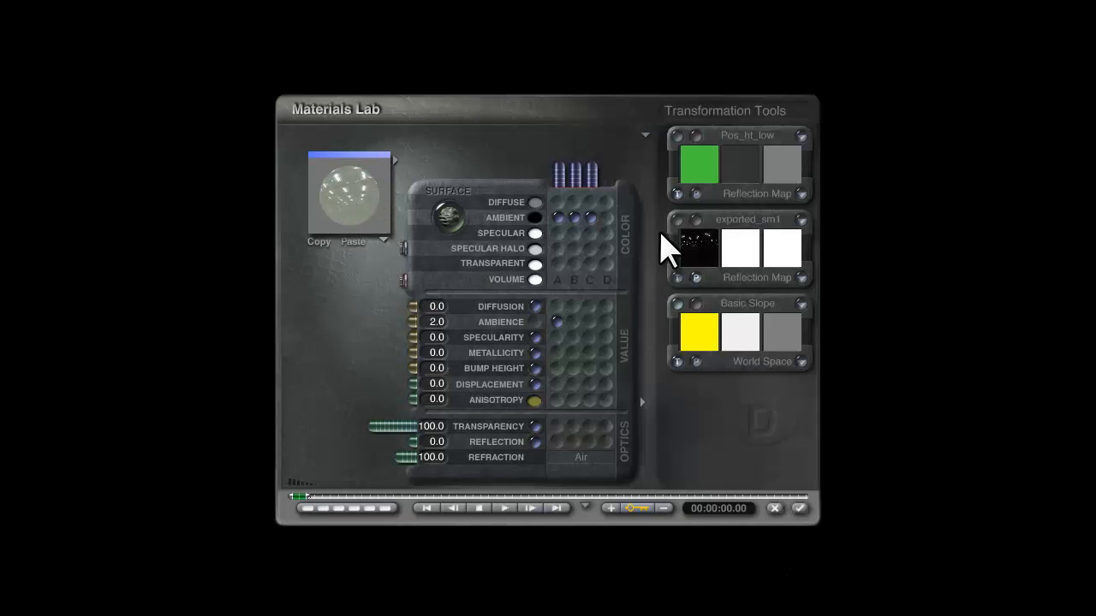
left_click(800, 508)
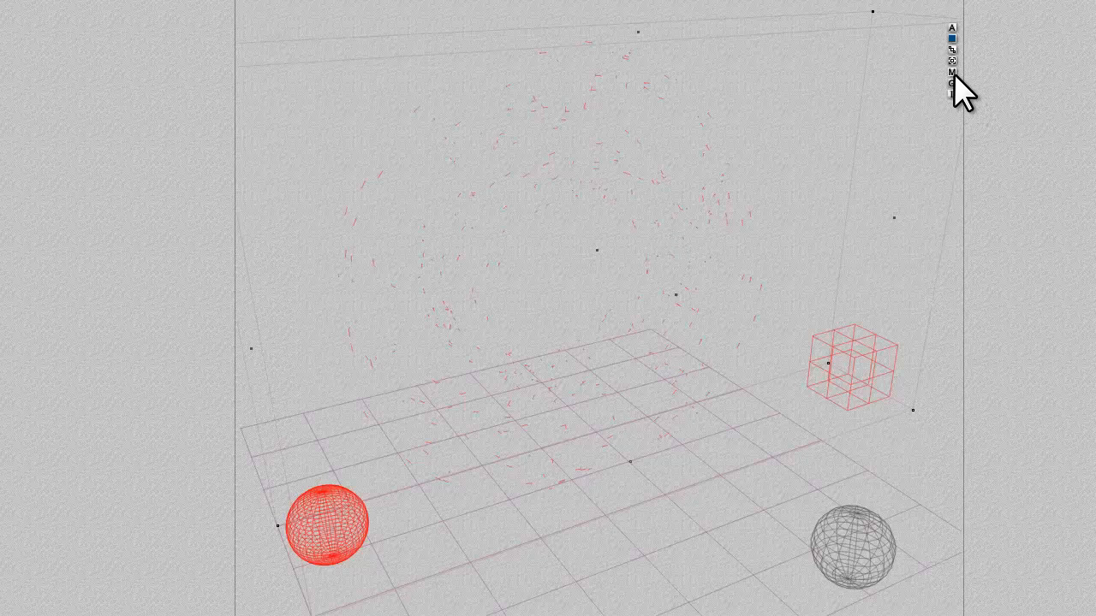
- Use texture A as the source of the material's Transparent color and accept the material
left_click(957, 90)
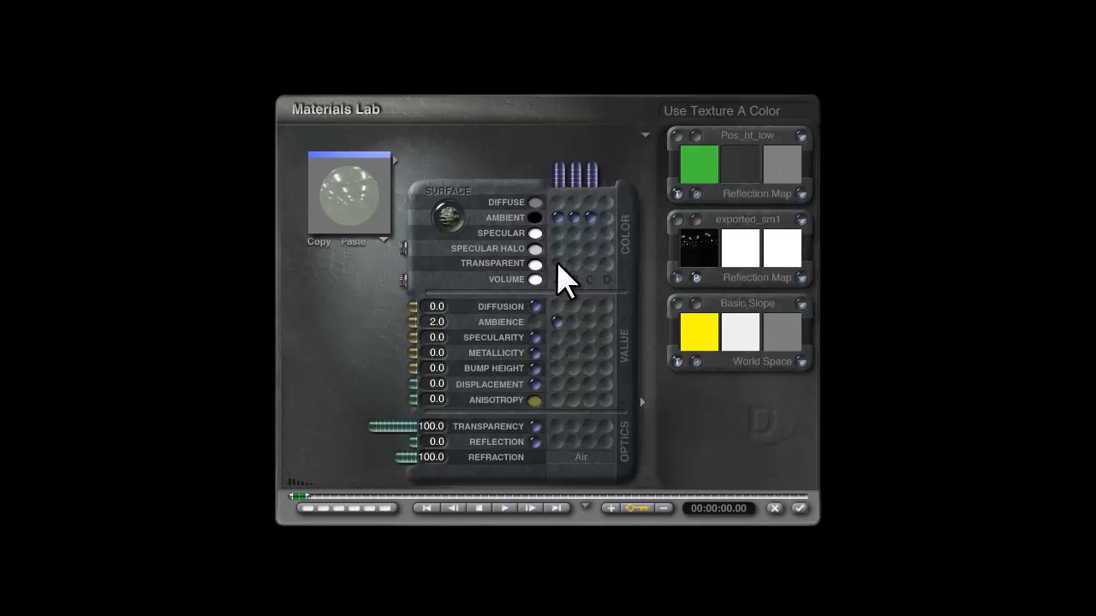
left_click(557, 264)
left_click(799, 509)
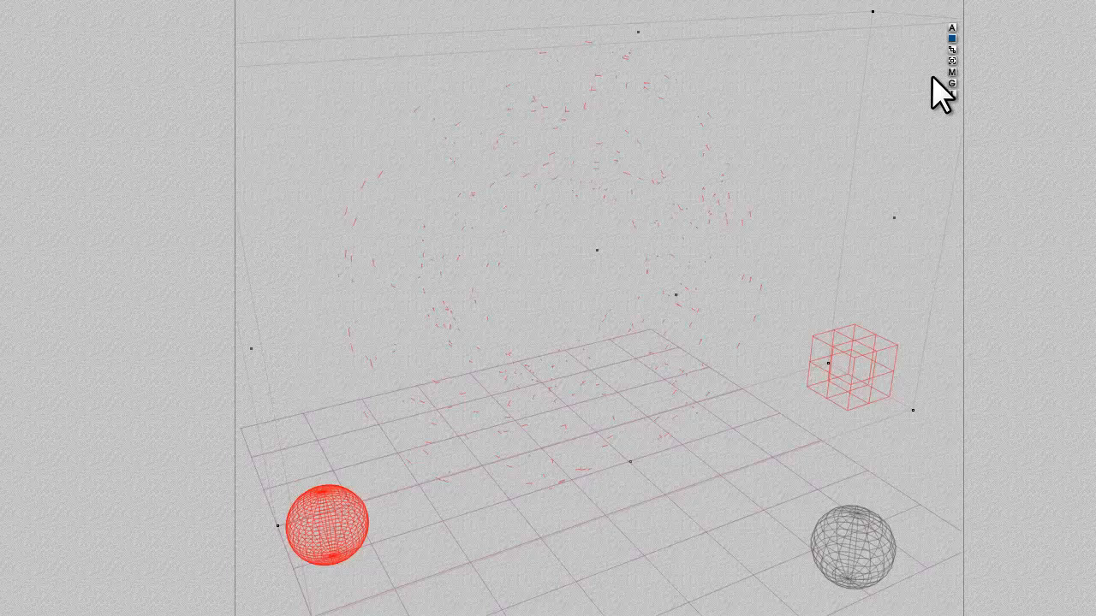
- Drive the material's Transparent color with a new texture D and load Basic Slope from the Basic category into it
left_click(952, 65)
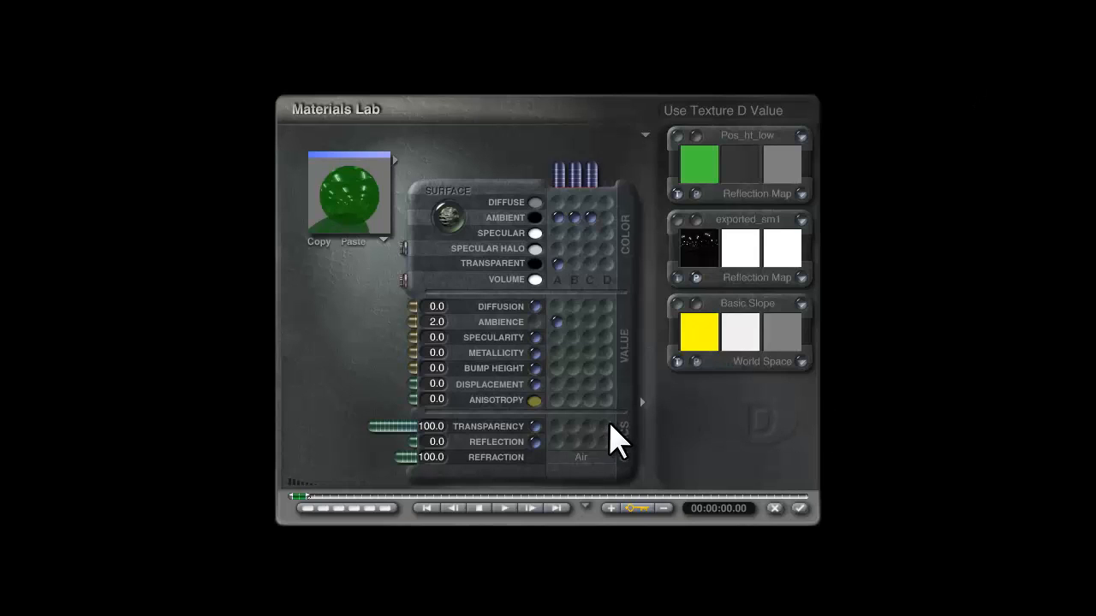
left_click(606, 263)
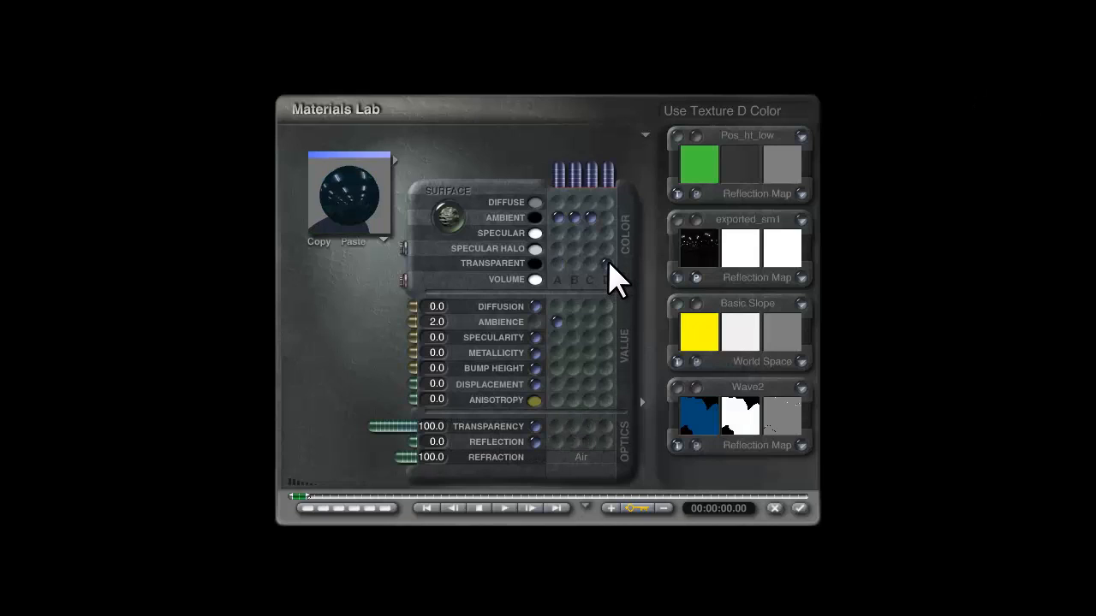
left_click(745, 387)
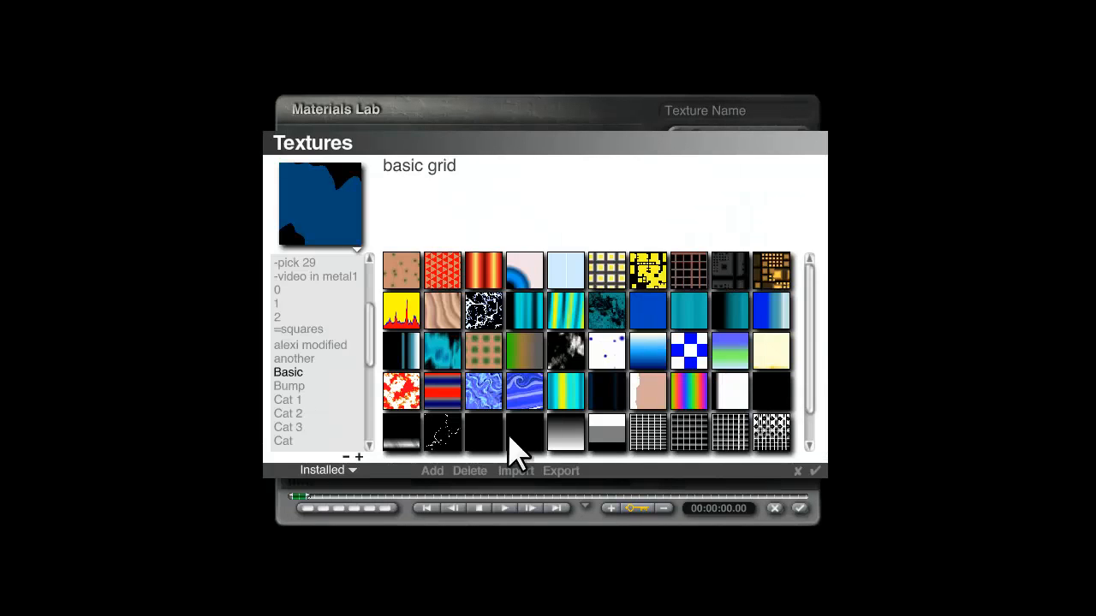
left_click(524, 364)
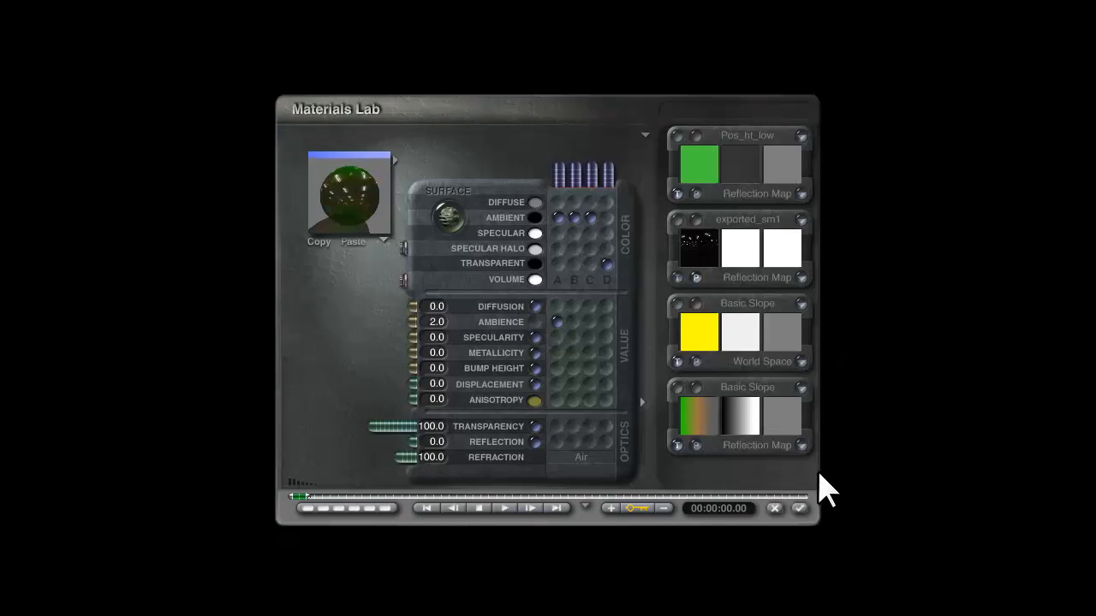
- Open texture D for editing and set component 1's filter to Sin(aX)+b with b at 1.9471
left_click(816, 470)
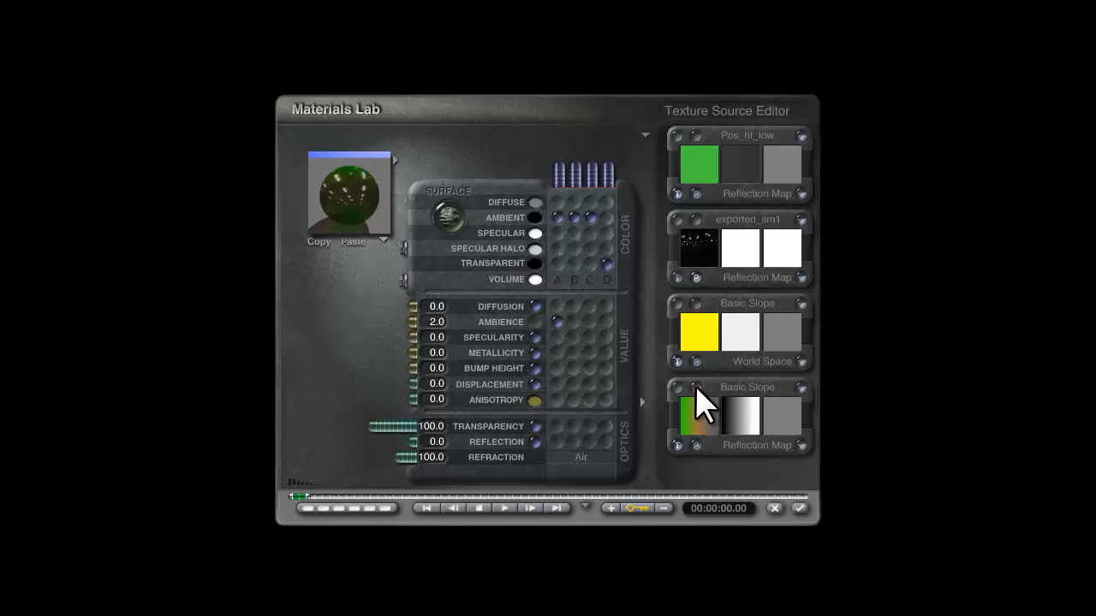
left_click(695, 386)
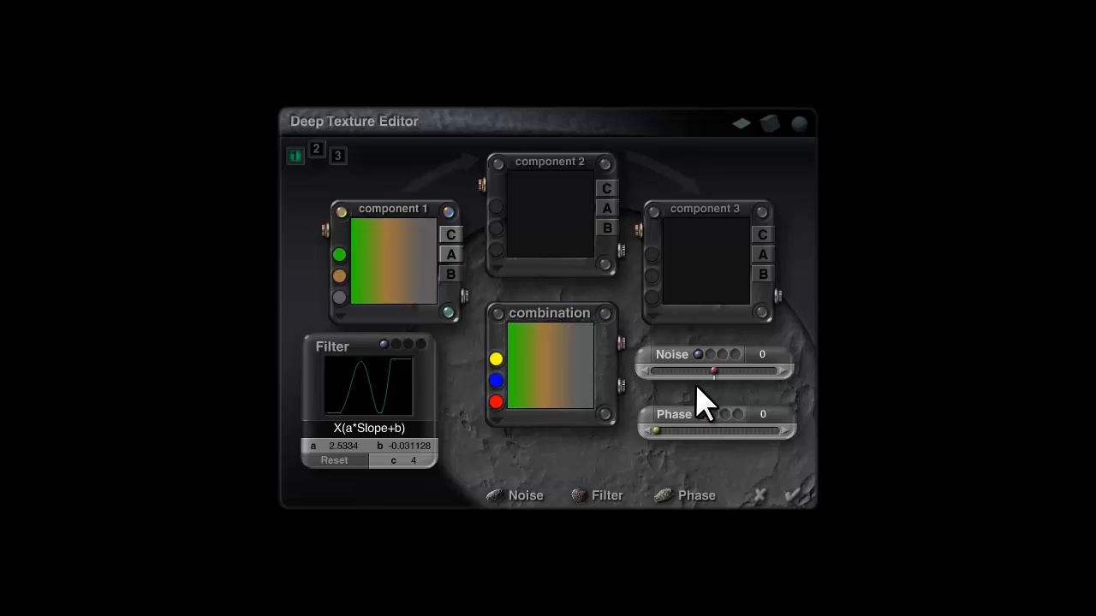
left_click(368, 427)
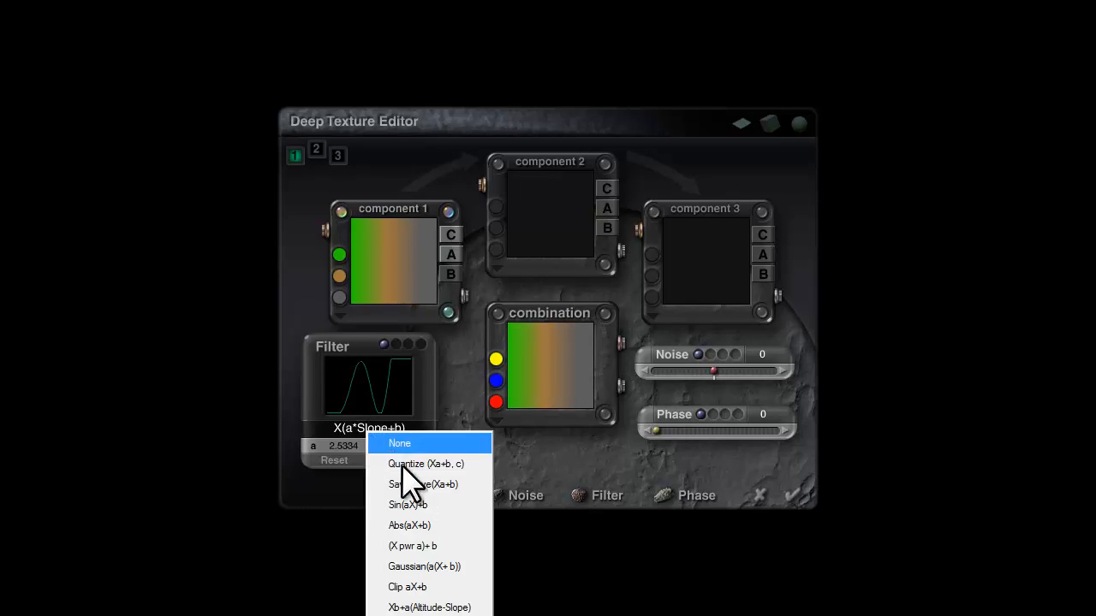
left_click(409, 502)
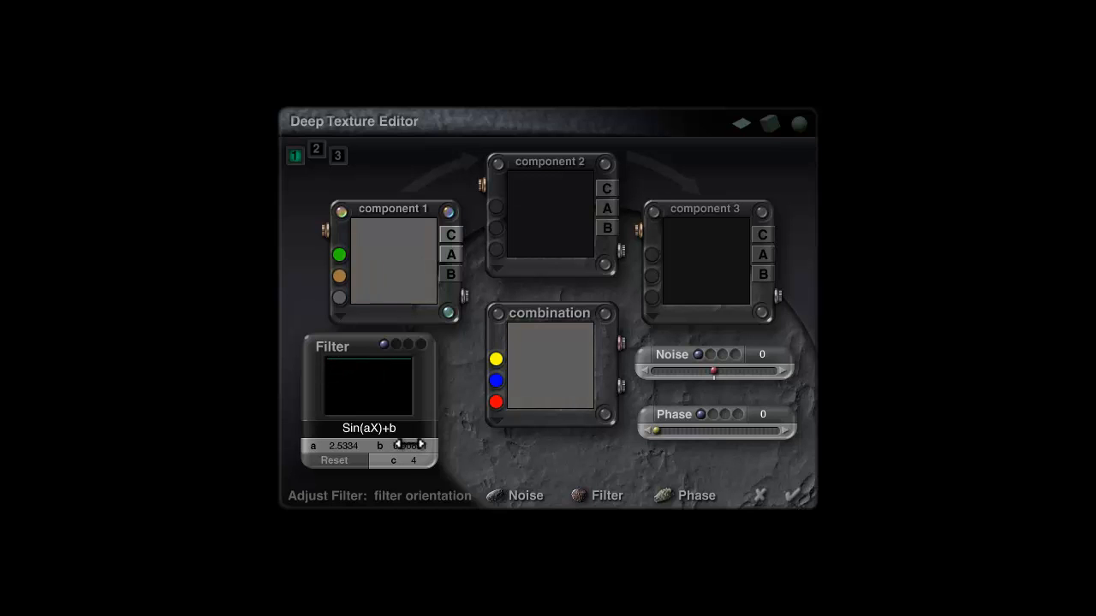
- Copy component 1 of texture D into component 2 and set the copy's filter b value to -8.7168
left_click_drag(393, 282, 555, 243)
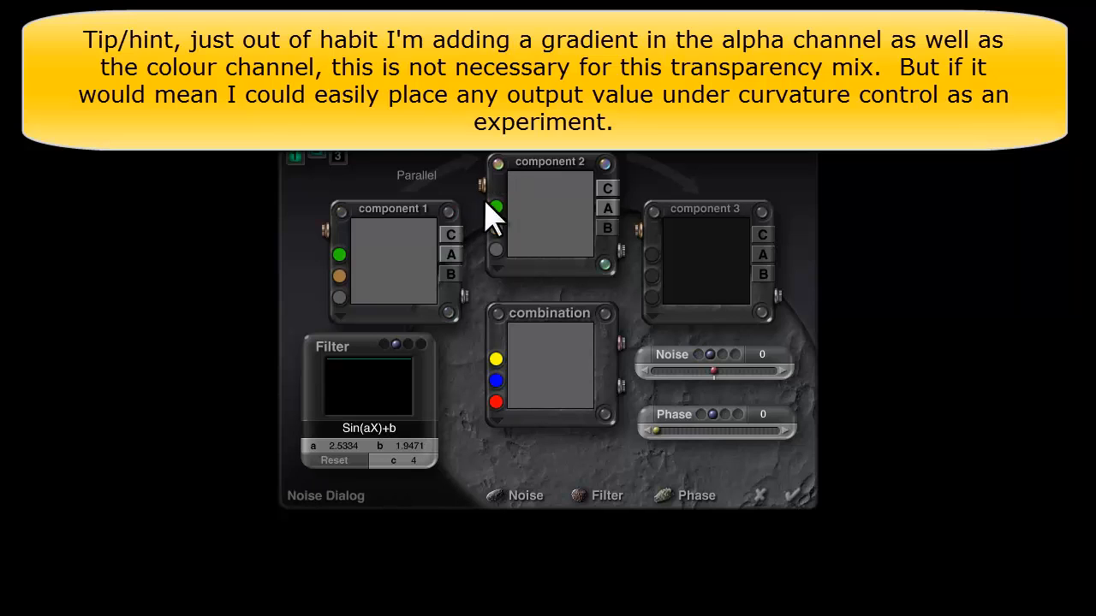
mouse_move(419, 460)
left_mouse_down()
mouse_move(360, 441)
mouse_move(381, 463)
mouse_move(408, 454)
left_mouse_up()
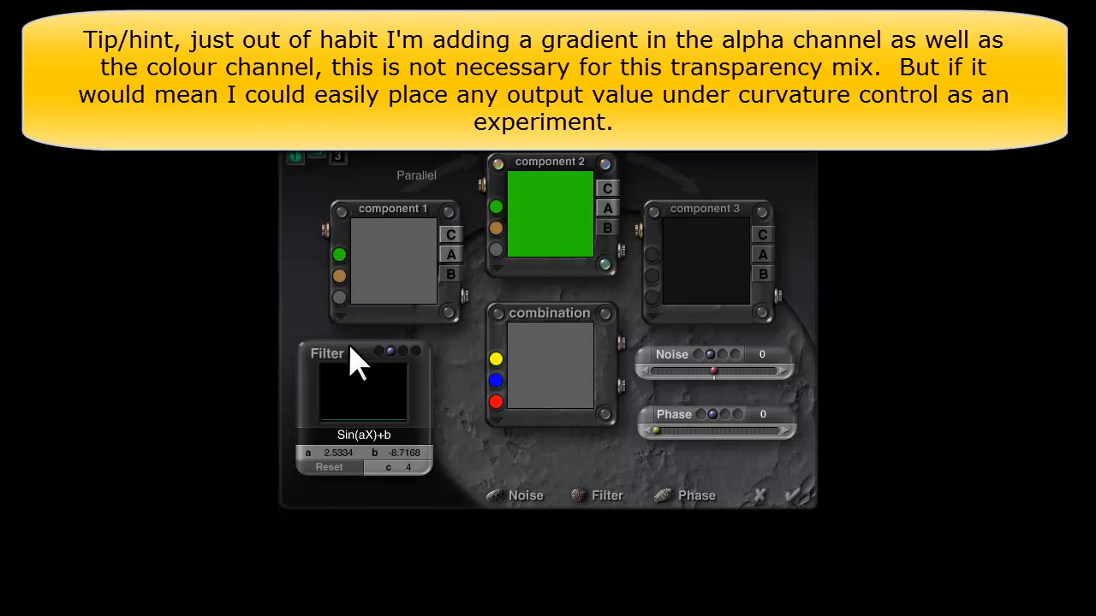
left_click_drag(357, 362, 375, 364)
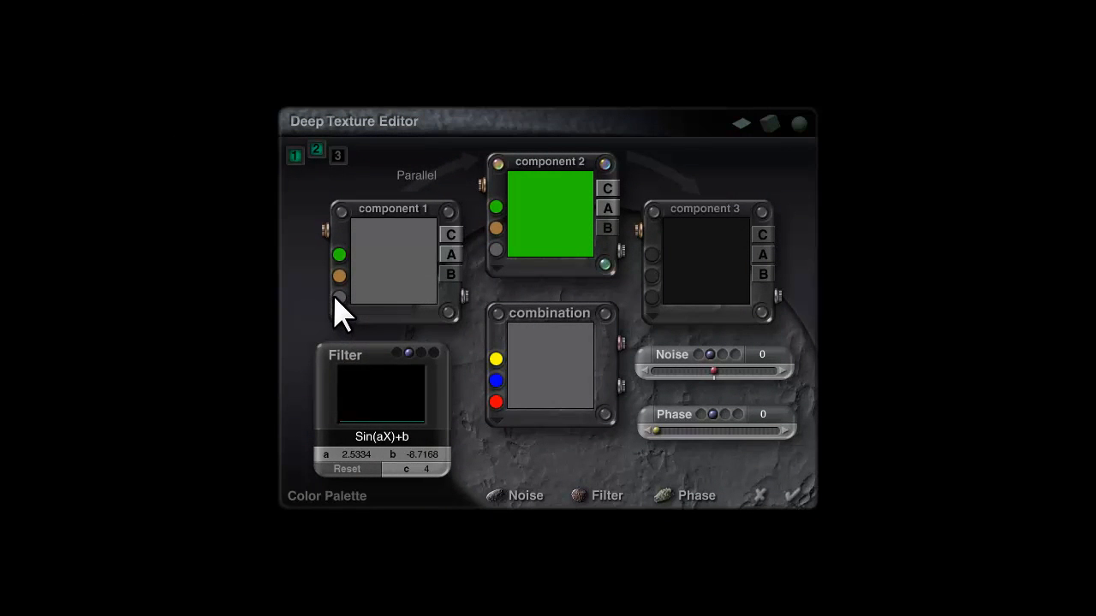
- Recolor component 1 dark green and component 2 light green, combining them with Blend Curvature in texture D
left_click_drag(335, 299, 429, 355)
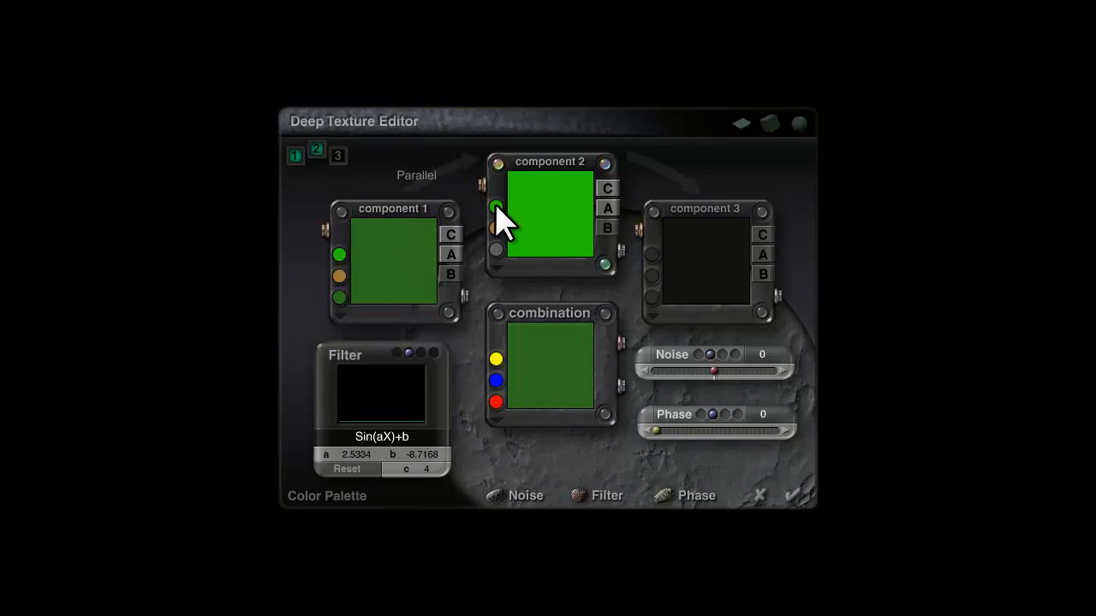
left_click_drag(498, 206, 563, 234)
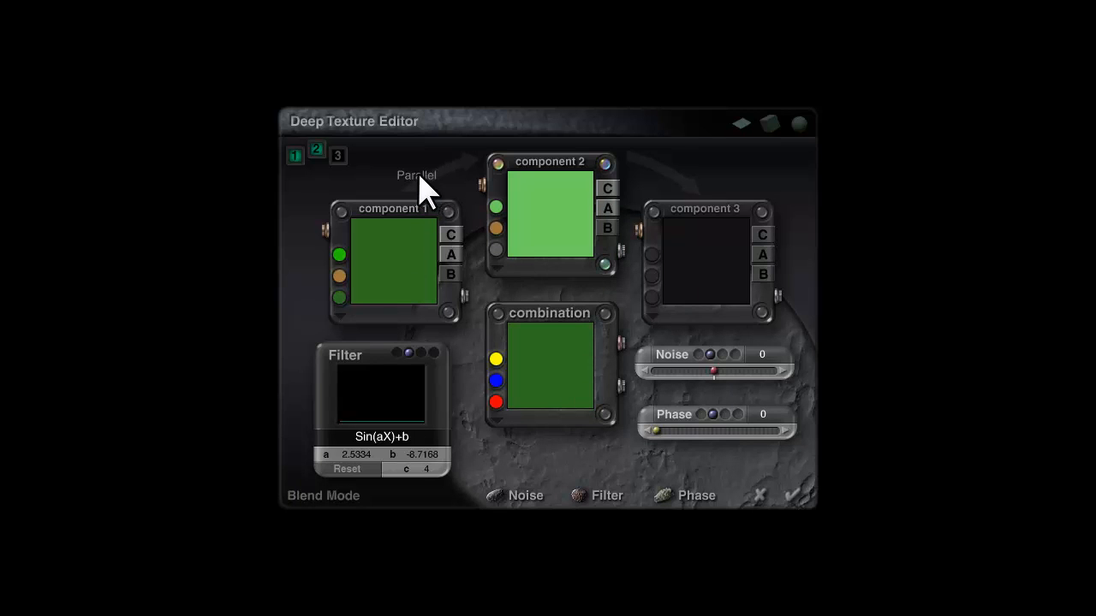
left_click_drag(432, 185, 482, 577)
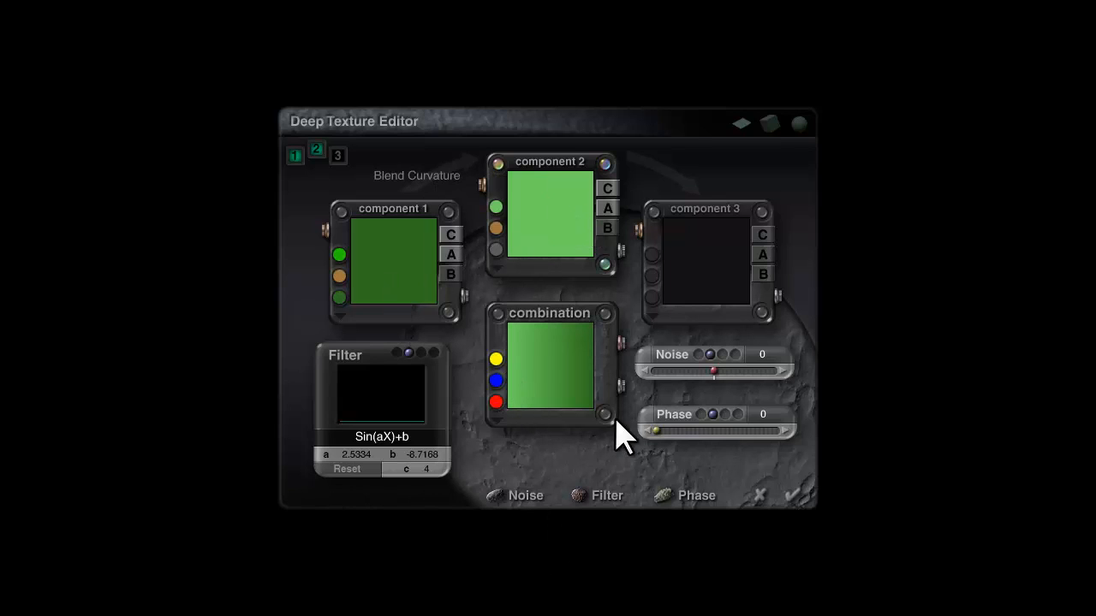
left_click(795, 498)
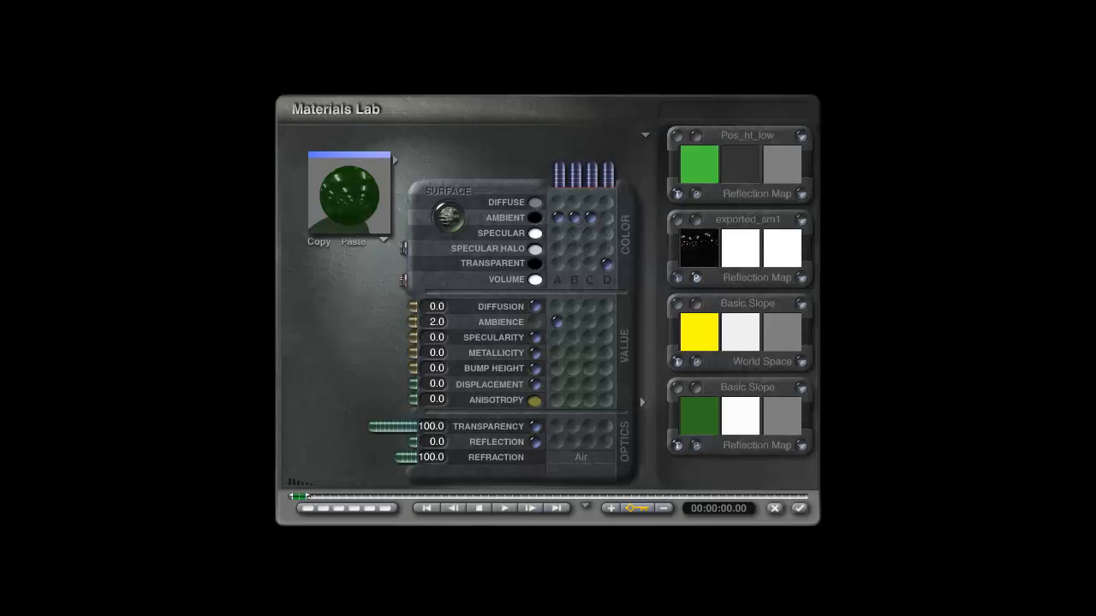
- Turn on Find concave and Hard edges in the material's curvature options and accept the material
left_click(644, 134)
left_click(664, 532)
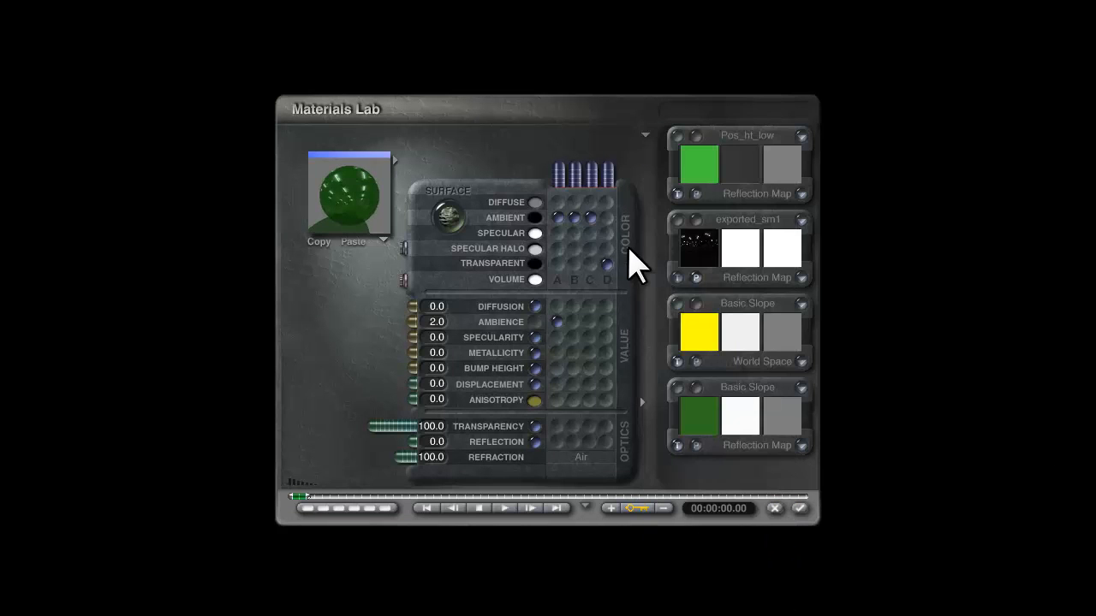
left_click(646, 136)
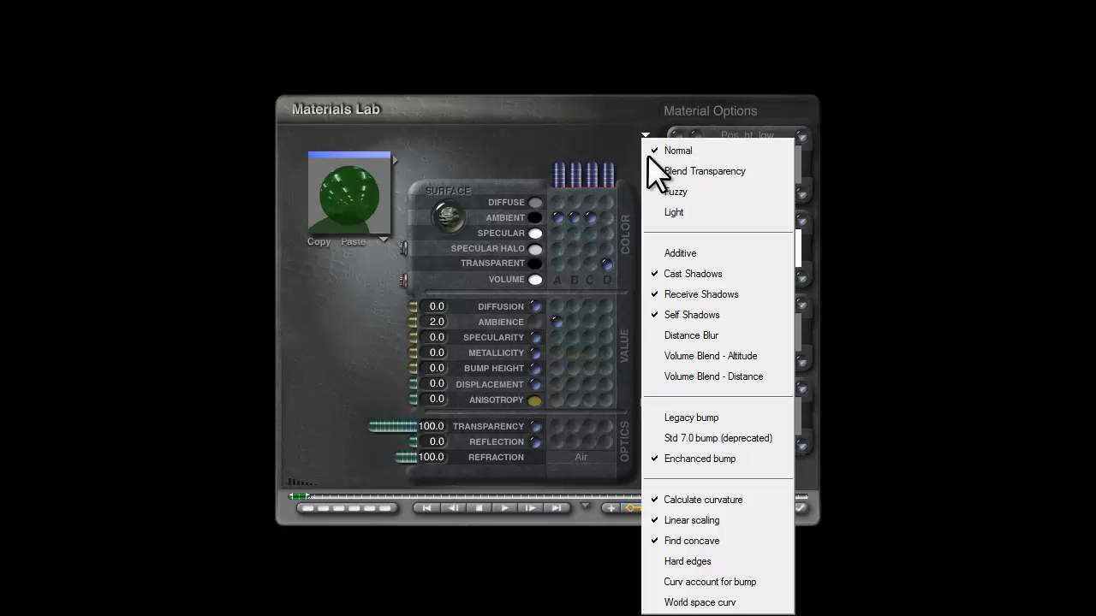
left_click(684, 562)
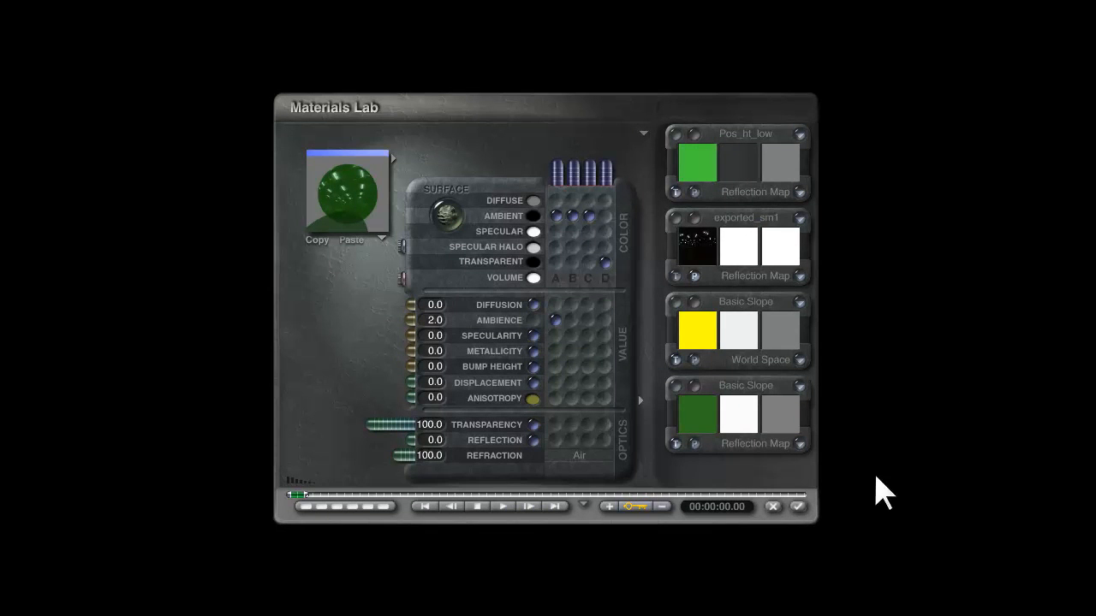
left_click(798, 506)
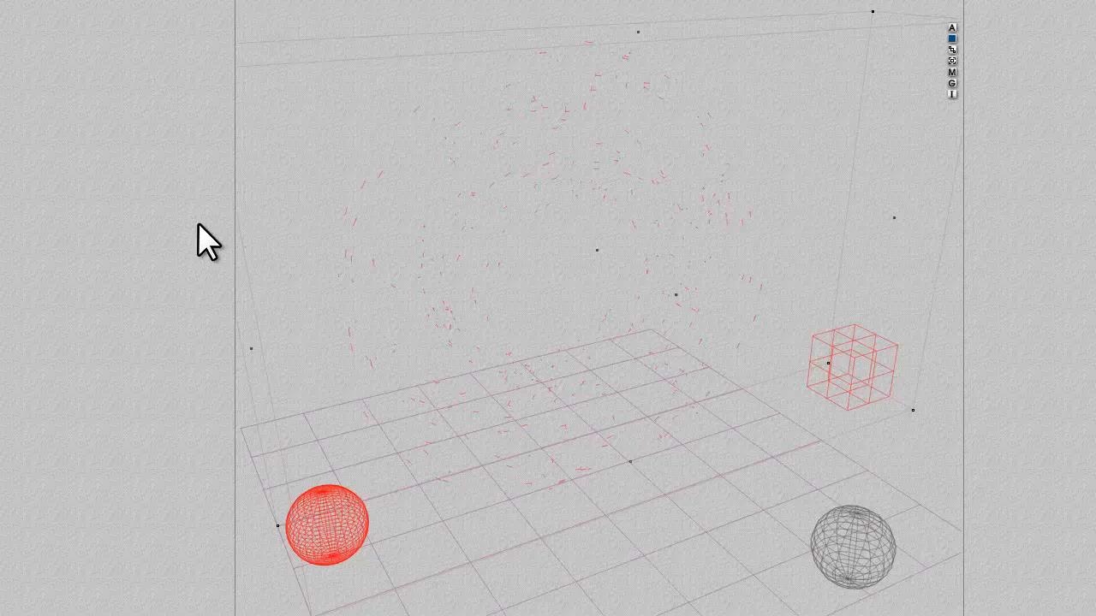
- Render the scene to check the curvature-blended green transparency, stopping the render partway
key("ctrl+r")
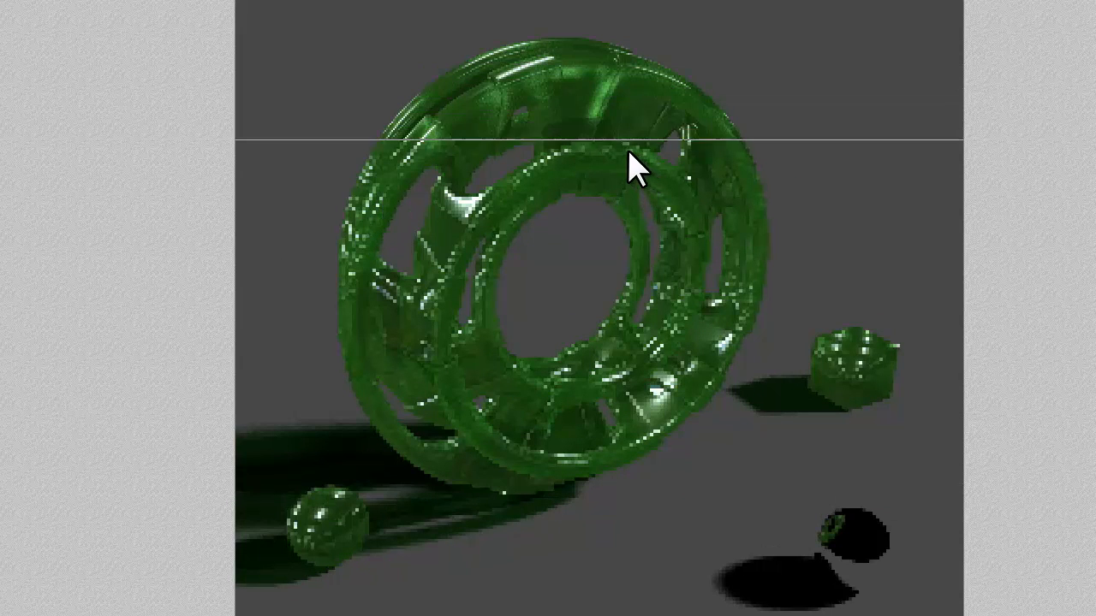
left_click(713, 208)
- Make component 1's third color a duller dark green and lighten component 2's first color to lightness 197 in texture D
left_click(952, 72)
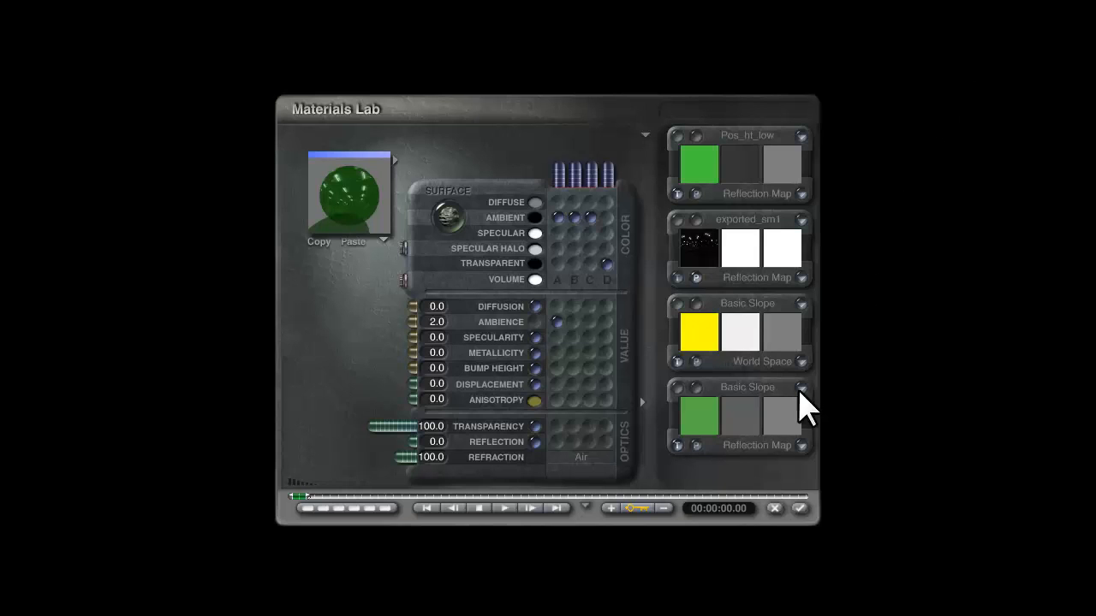
left_click(696, 387)
left_click(340, 297)
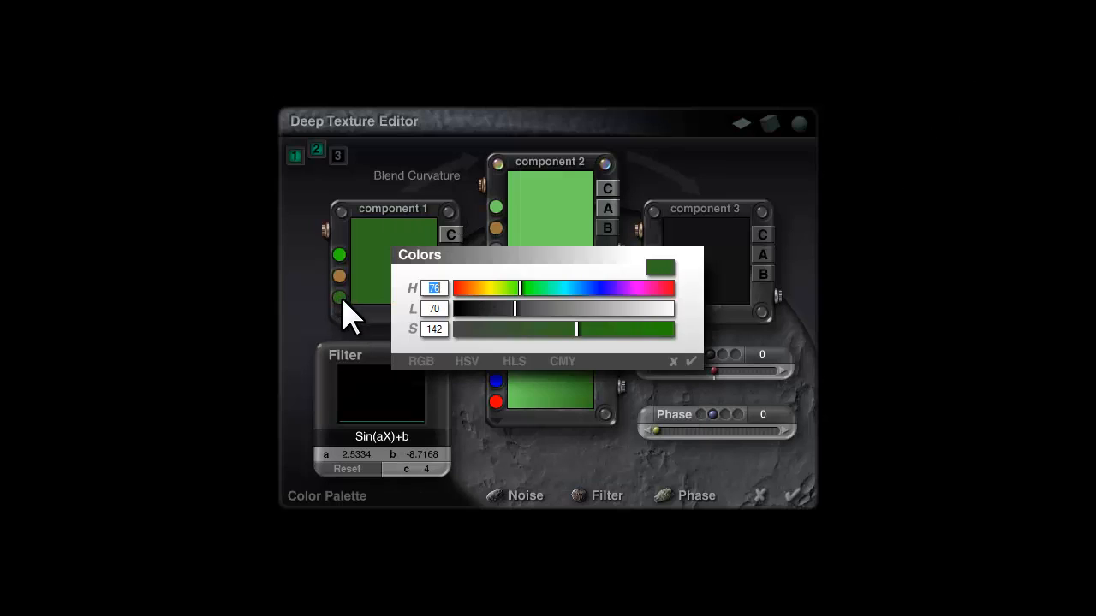
left_click_drag(575, 329, 622, 307)
left_click(692, 361)
left_click(496, 207)
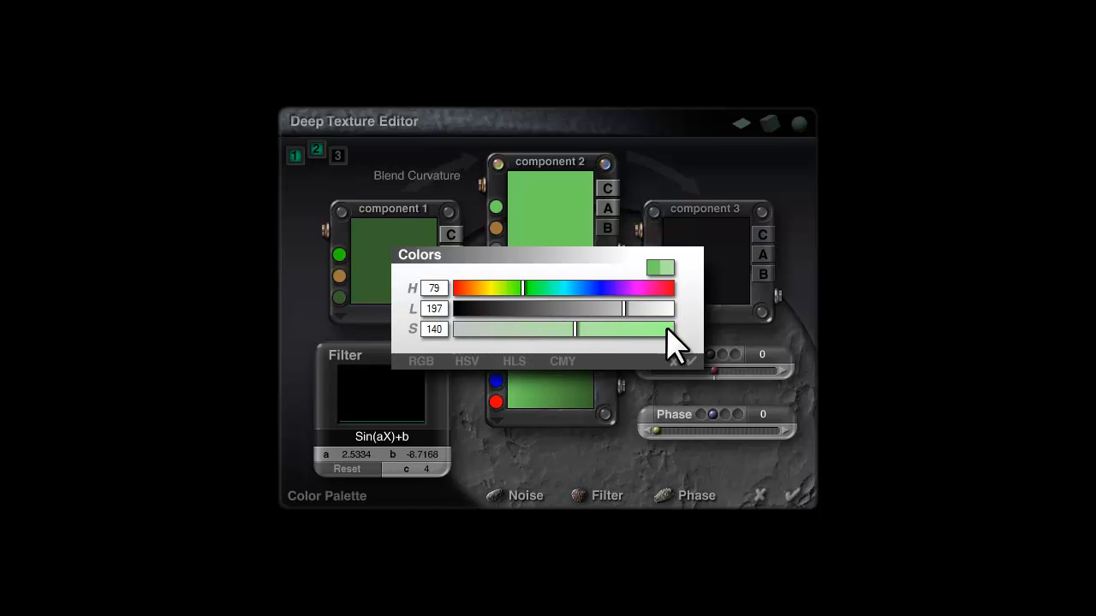
left_click(691, 361)
left_click(795, 496)
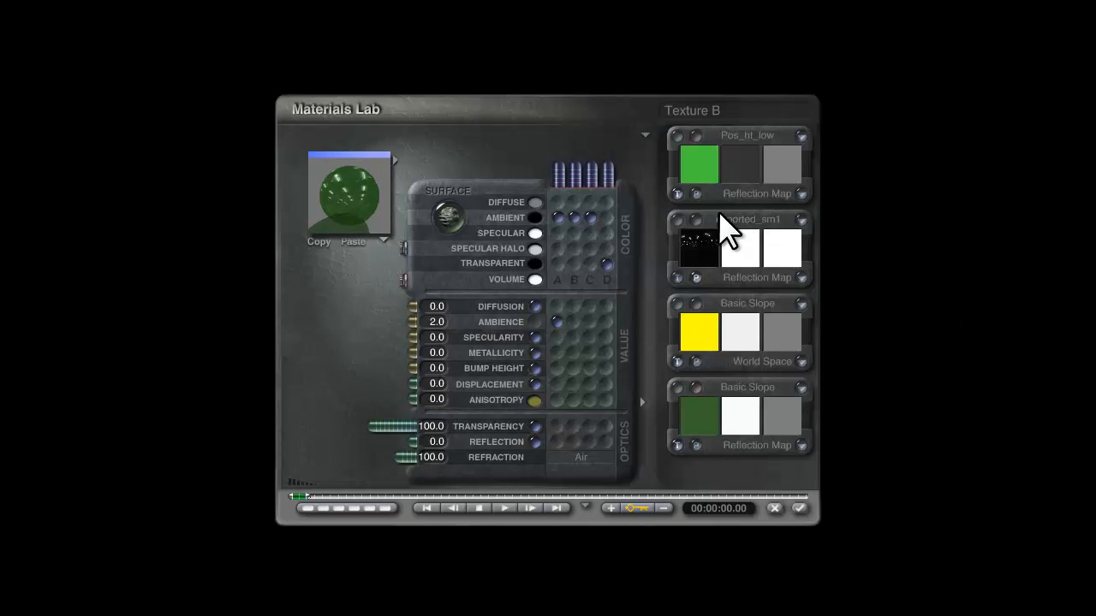
- Reduce the saturation of component 3's green in texture A to 72, accept the material and test-render the scene
left_click(695, 151)
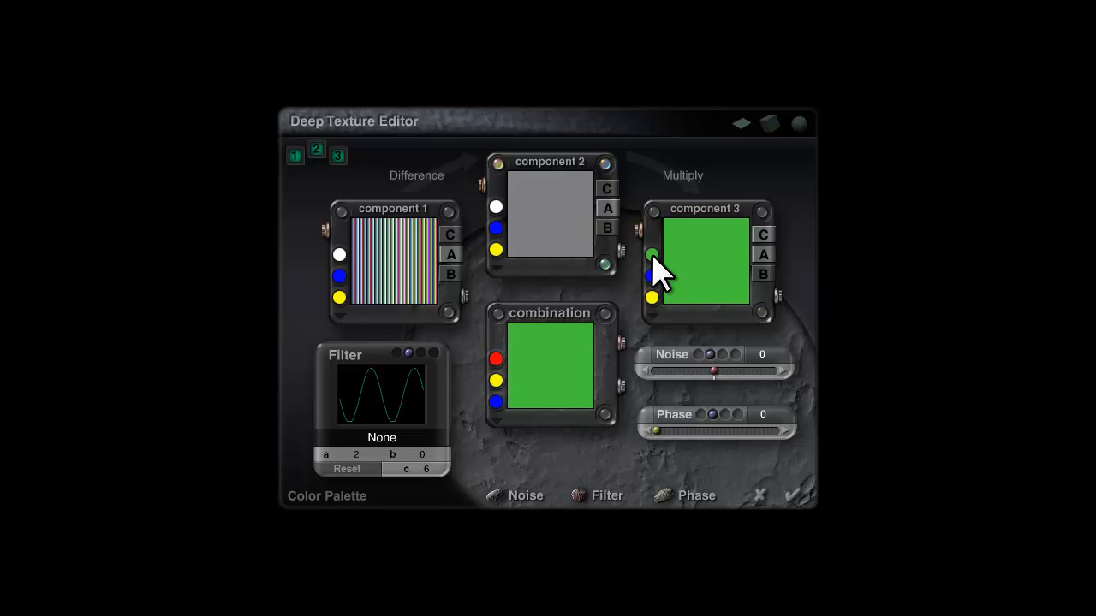
left_click(653, 255)
left_click_drag(601, 329, 516, 329)
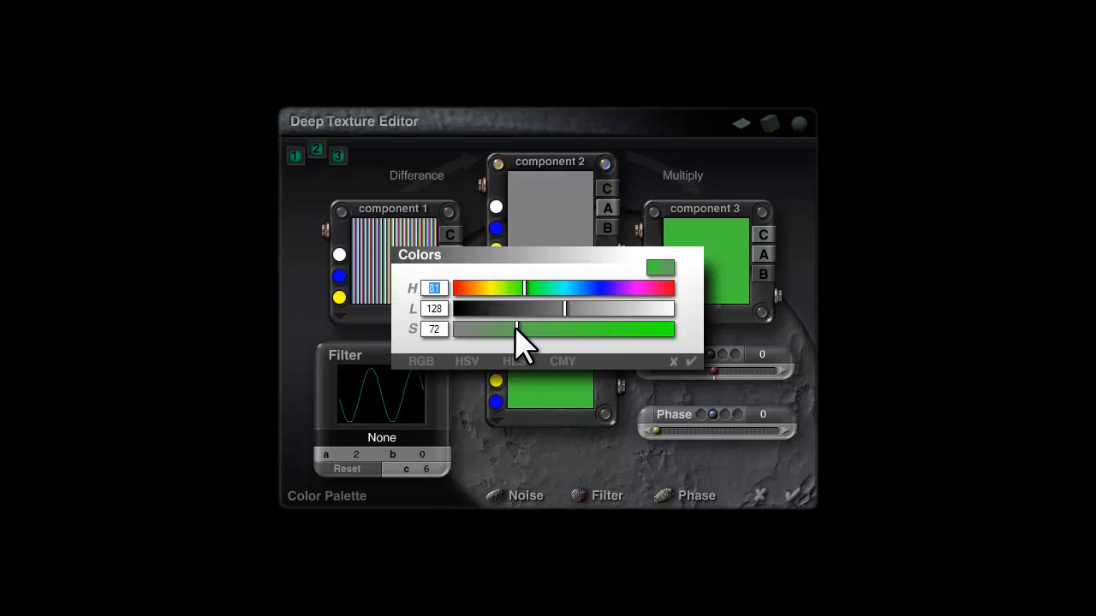
left_click(692, 370)
left_click(794, 496)
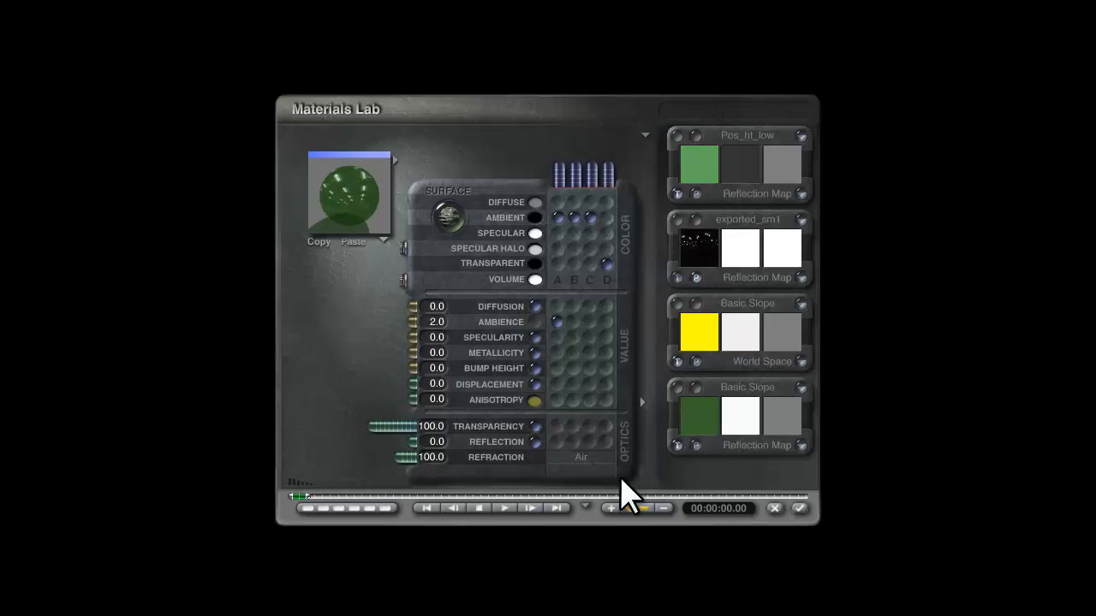
left_click(797, 512)
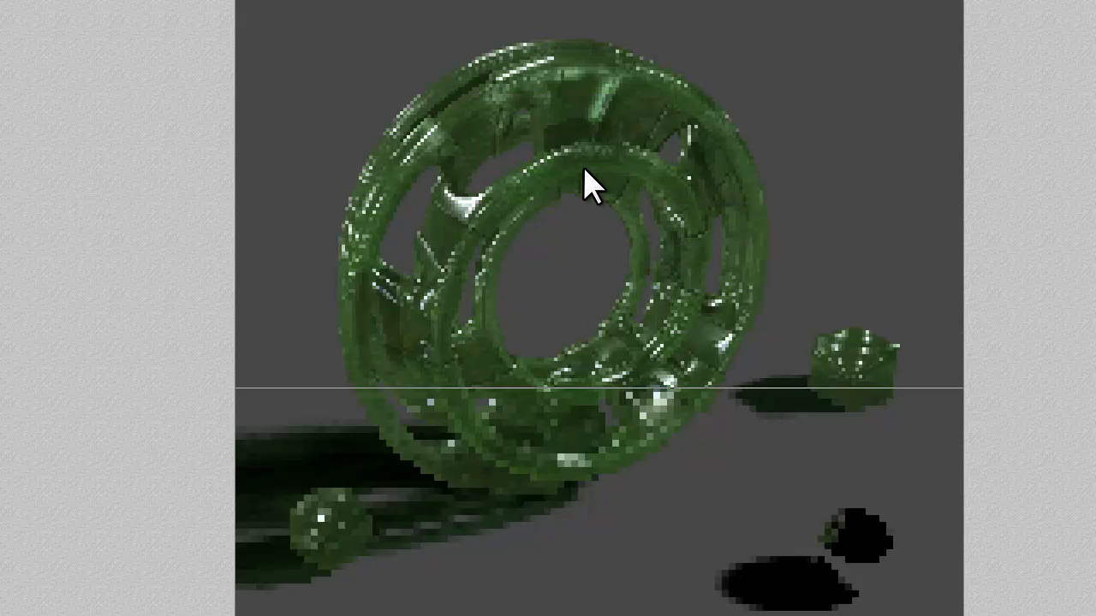
key("Escape")
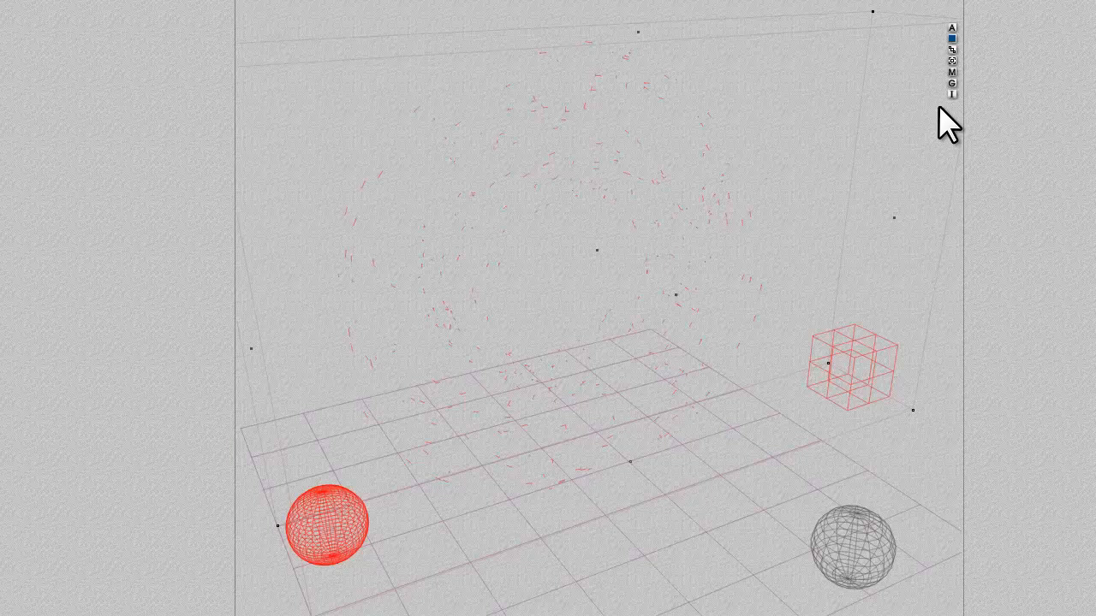
- Set the material's Diffusion to 25 and accept the material
left_click(954, 71)
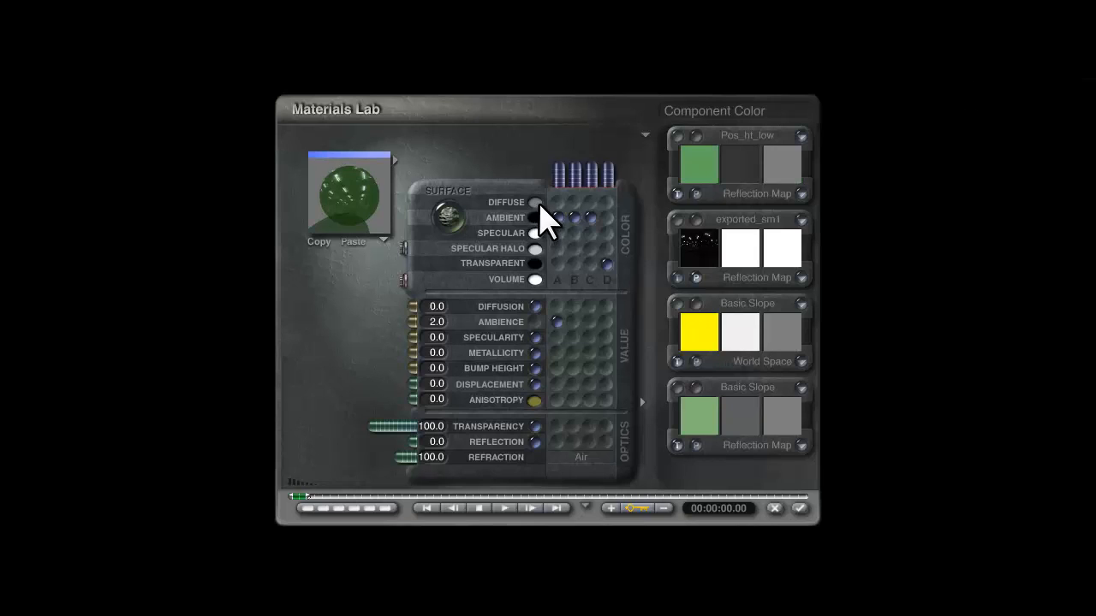
left_click(435, 308)
type("25")
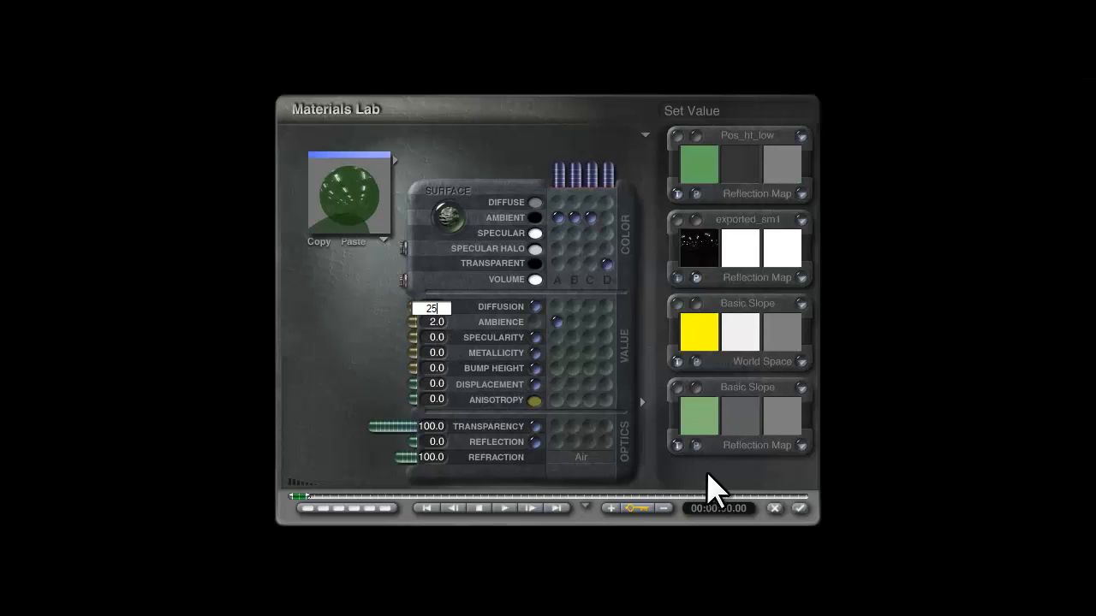
key("Return")
left_click(798, 507)
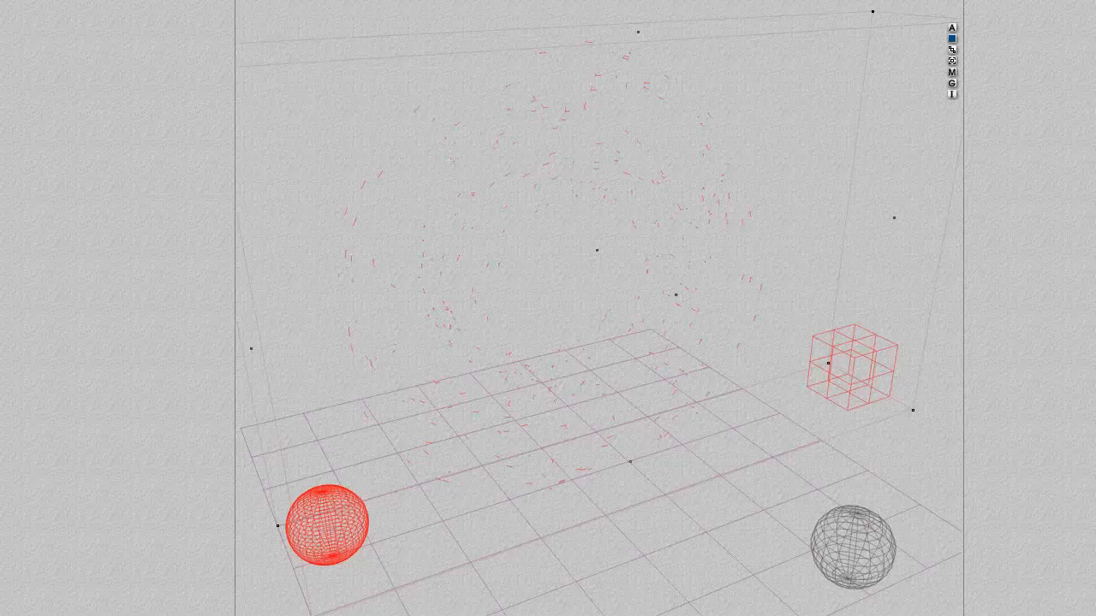
- Render the scene to check the material with diffusion added, stopping the render partway
key("ctrl+r")
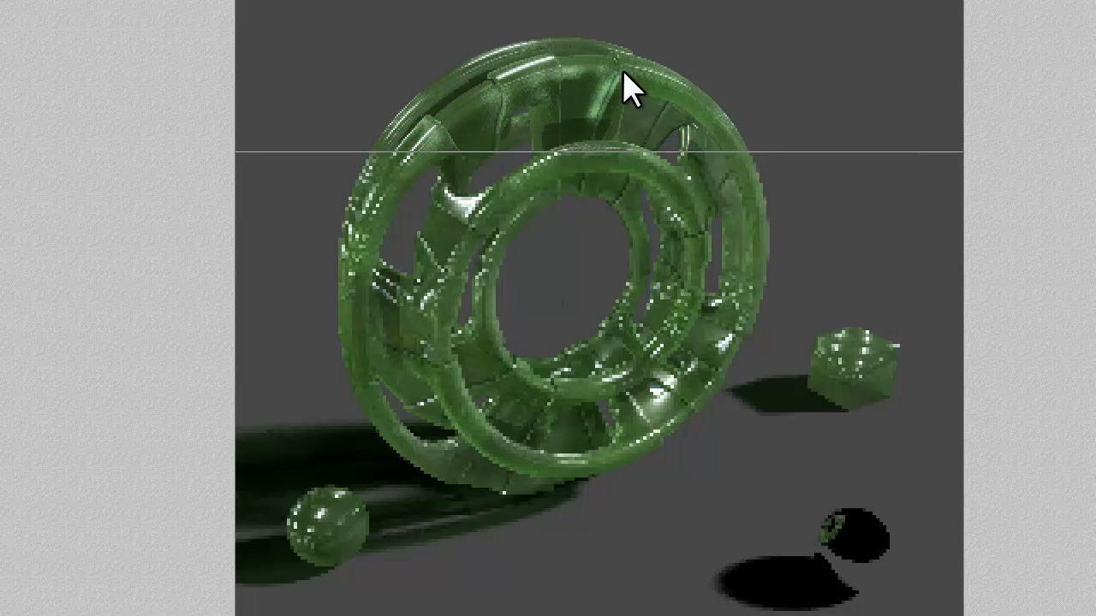
key("Escape")
key("Escape")
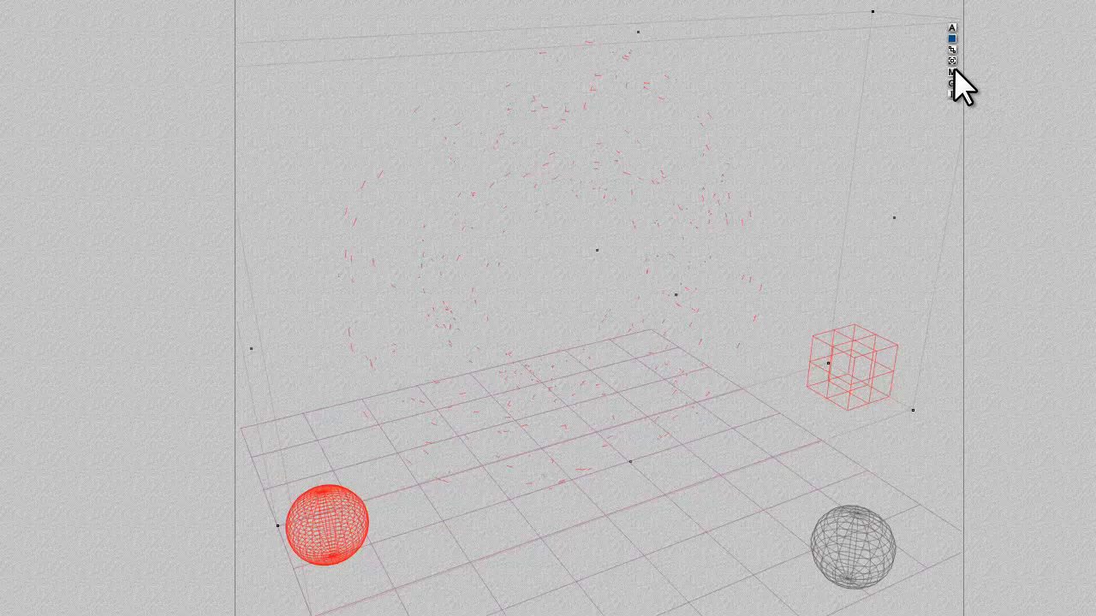
- Set the lightness of the material's Specular Halo color to 230, accept the material and render the scene
left_click(952, 71)
left_click(535, 249)
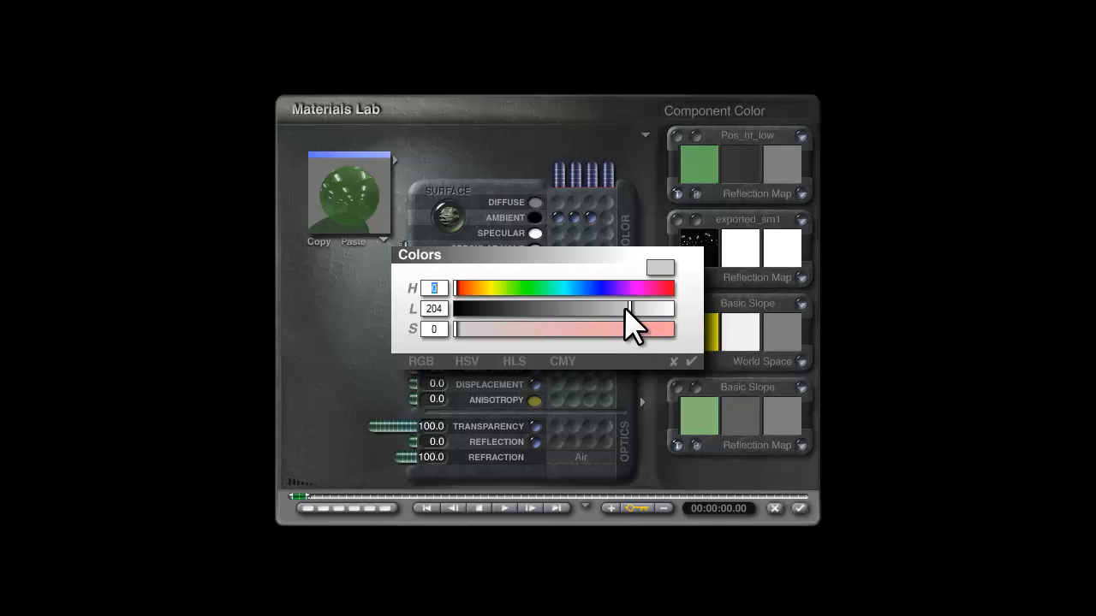
left_click_drag(631, 311, 650, 313)
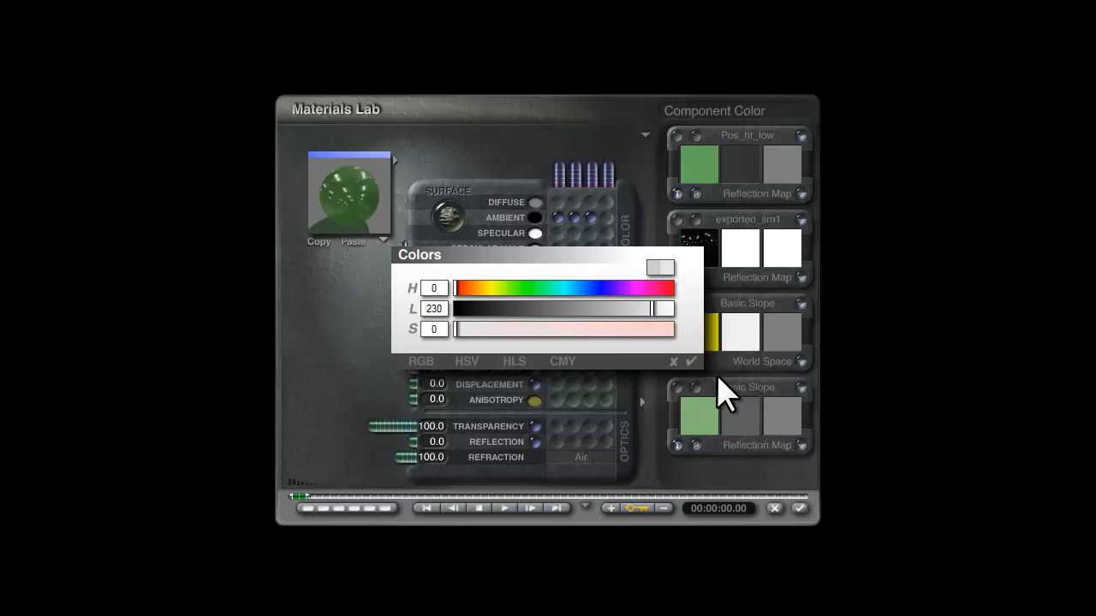
left_click(690, 362)
left_click(799, 508)
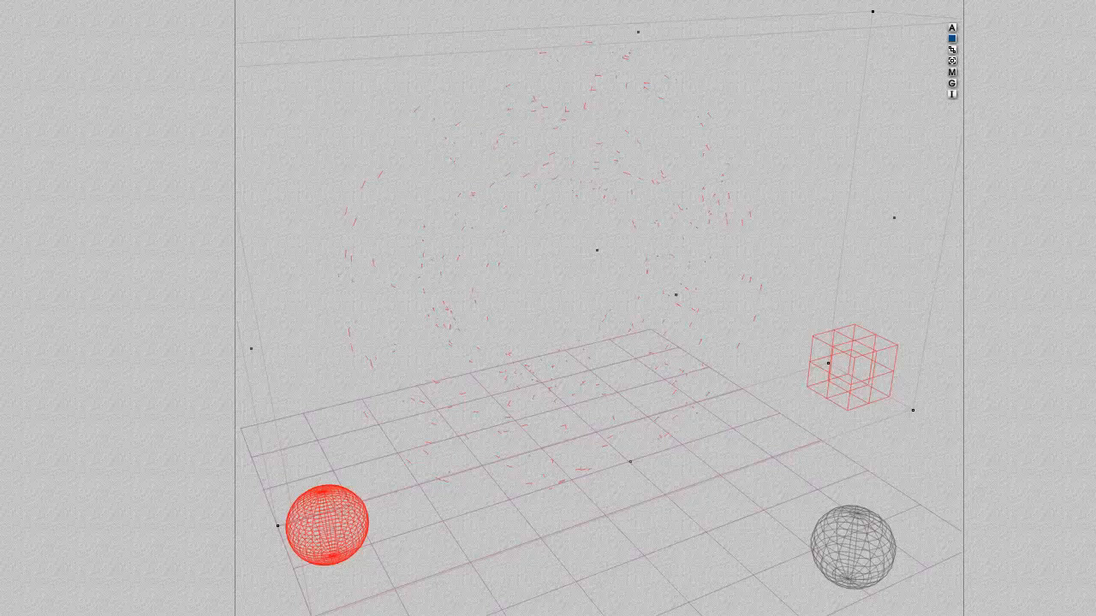
left_click(51, 291)
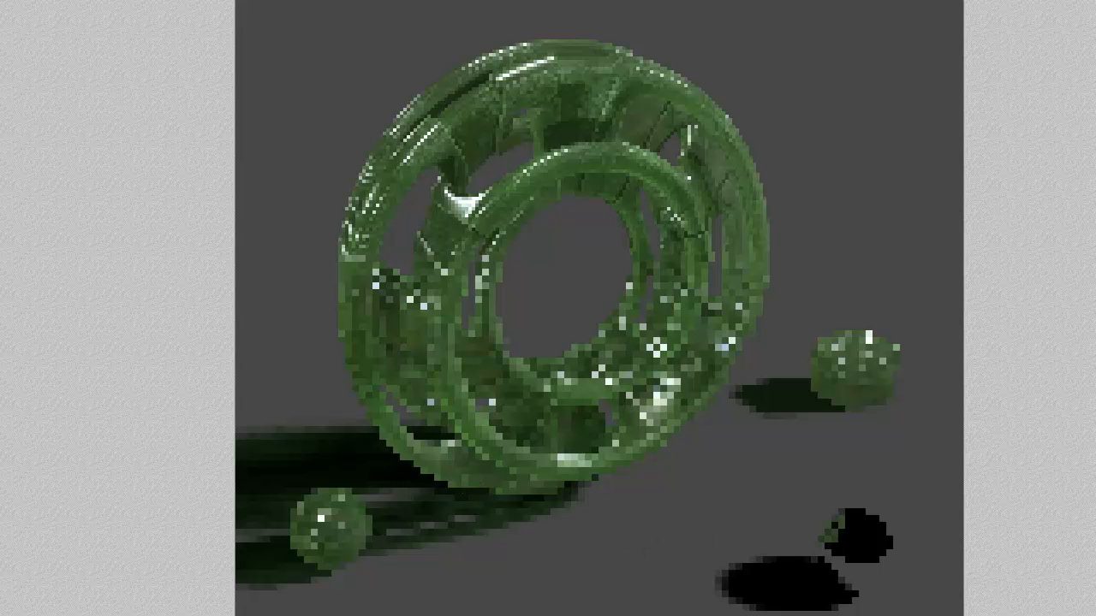
- Check and accept the render options, and select the ground plane in the wireframe view
key("ctrl+alt+r")
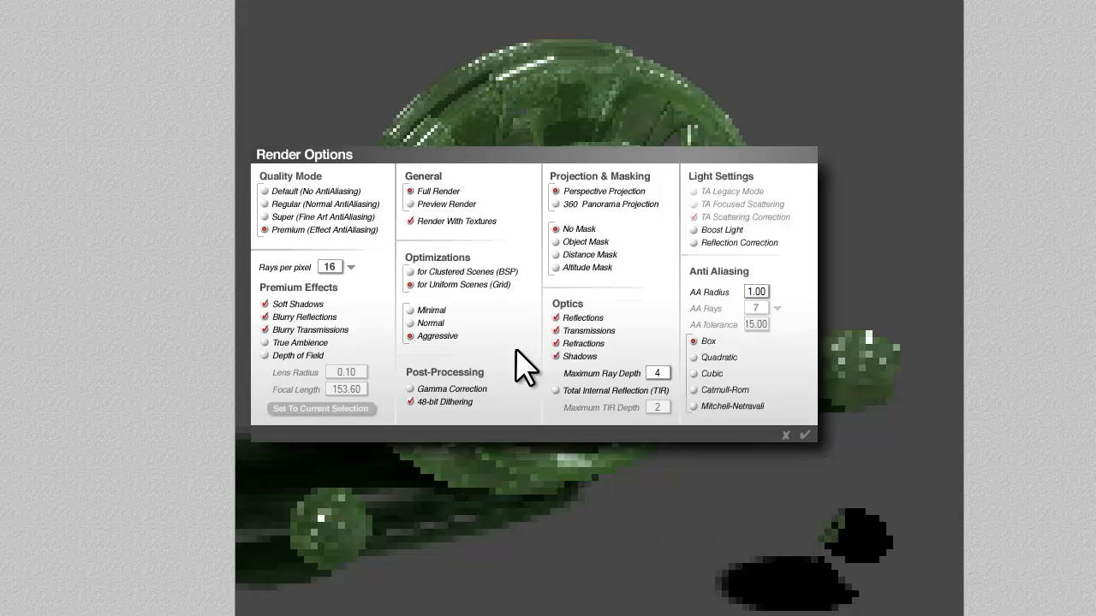
left_click(807, 435)
left_click_drag(667, 588, 692, 594)
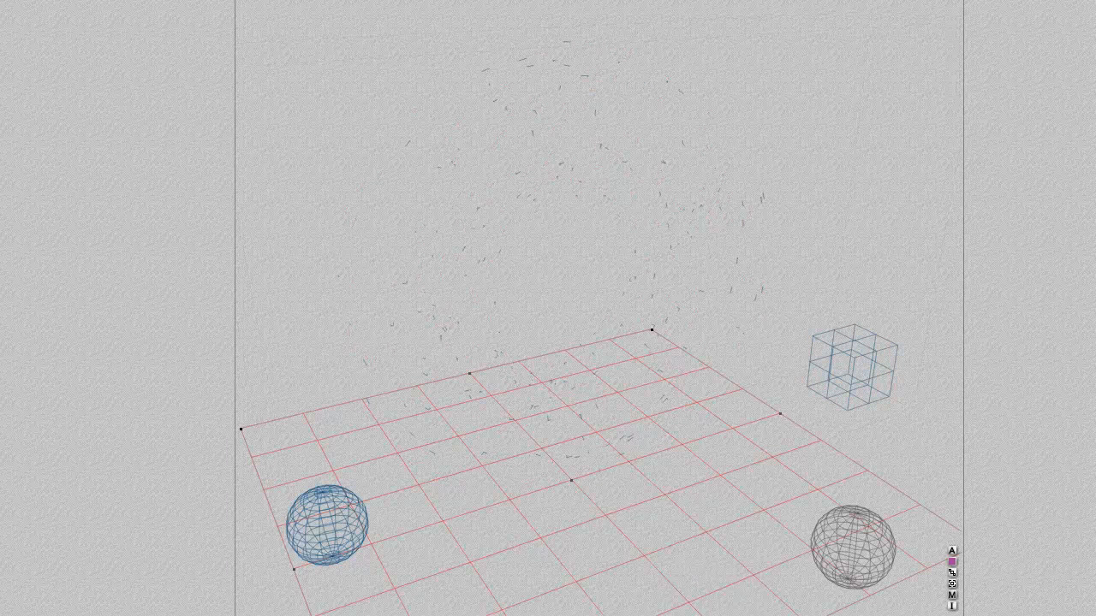
- Set the ground plane material's Diffusion to 0, its Anisotropy to 100 and the anisotropy color to black
left_click(952, 594)
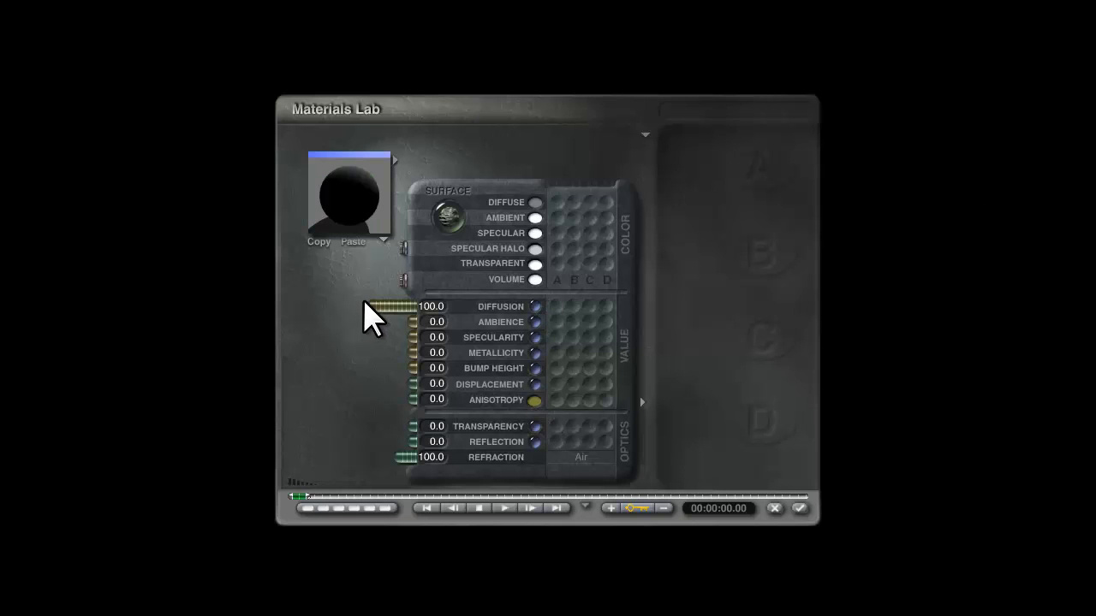
left_click_drag(365, 302, 769, 301)
left_click_drag(416, 400, 248, 402)
left_click(535, 401)
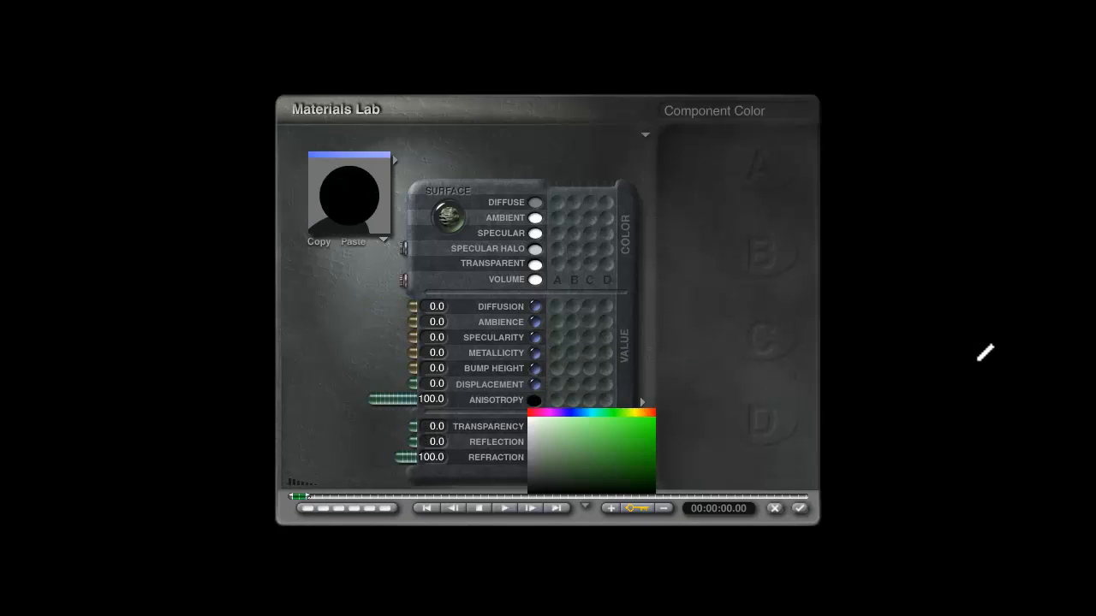
left_click(990, 443)
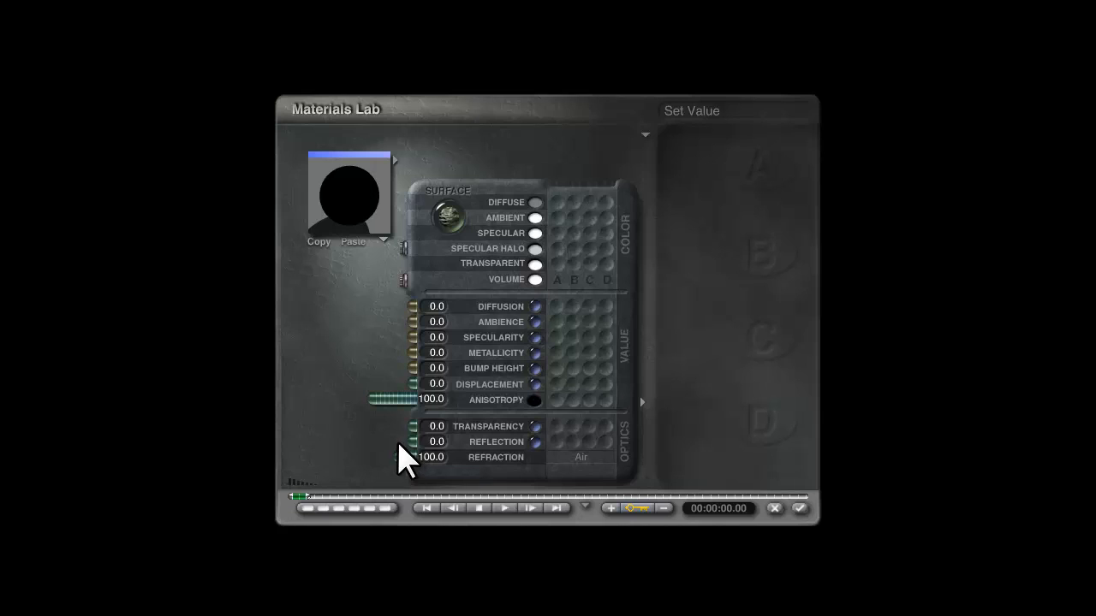
- Set the ground plane's Reflection and Metallicity to 100 and its diffuse color to black, accept the material and test-render the scene
left_click_drag(393, 444, 320, 445)
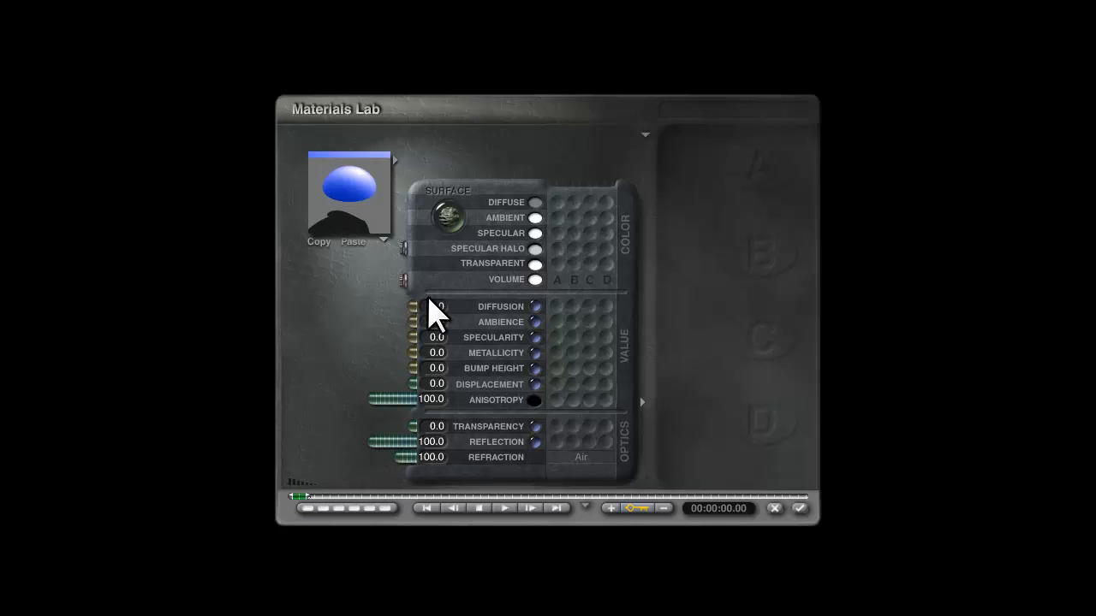
left_click_drag(413, 367, 314, 362)
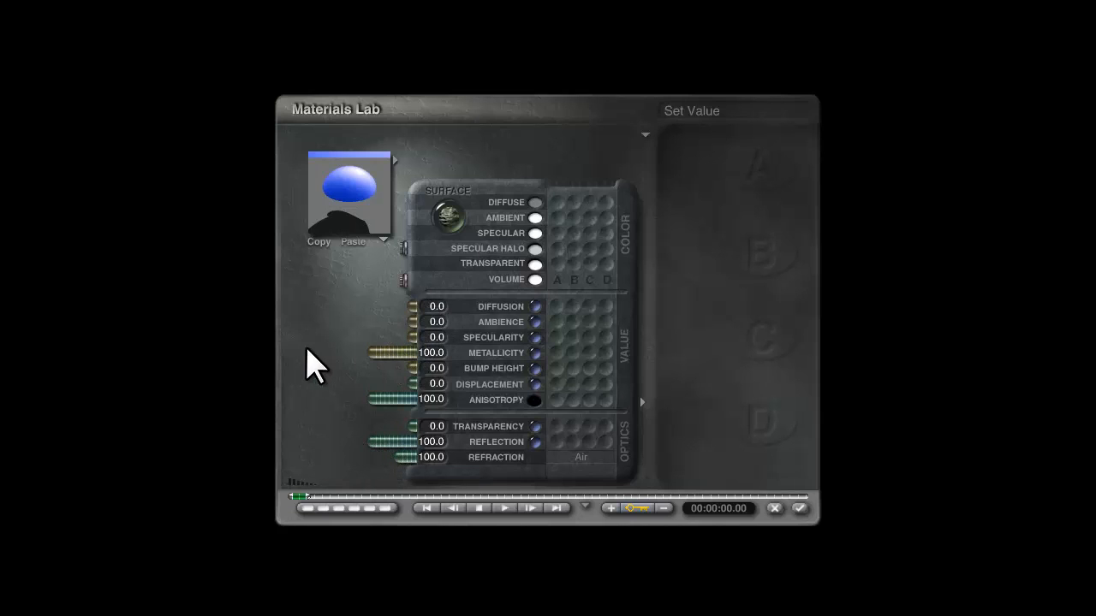
left_click(534, 202)
left_click(550, 288)
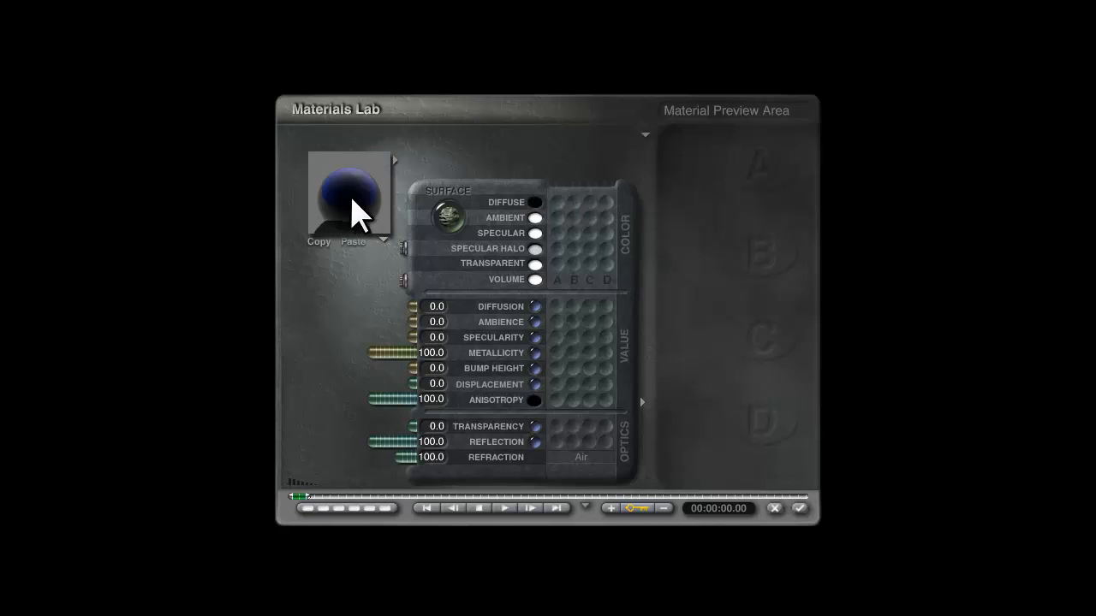
left_click(800, 509)
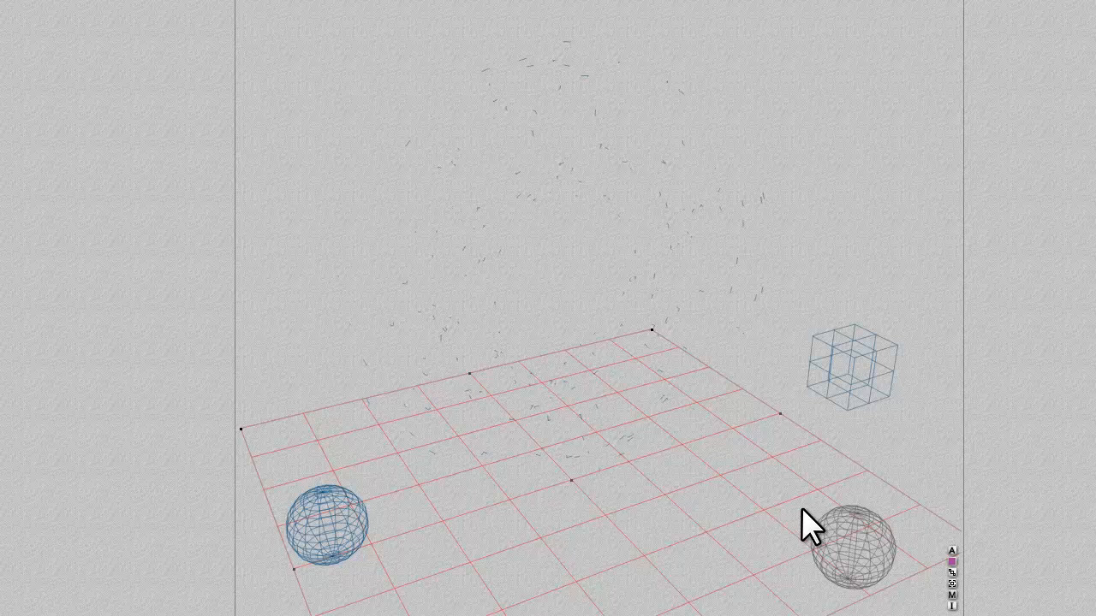
key("ctrl+r")
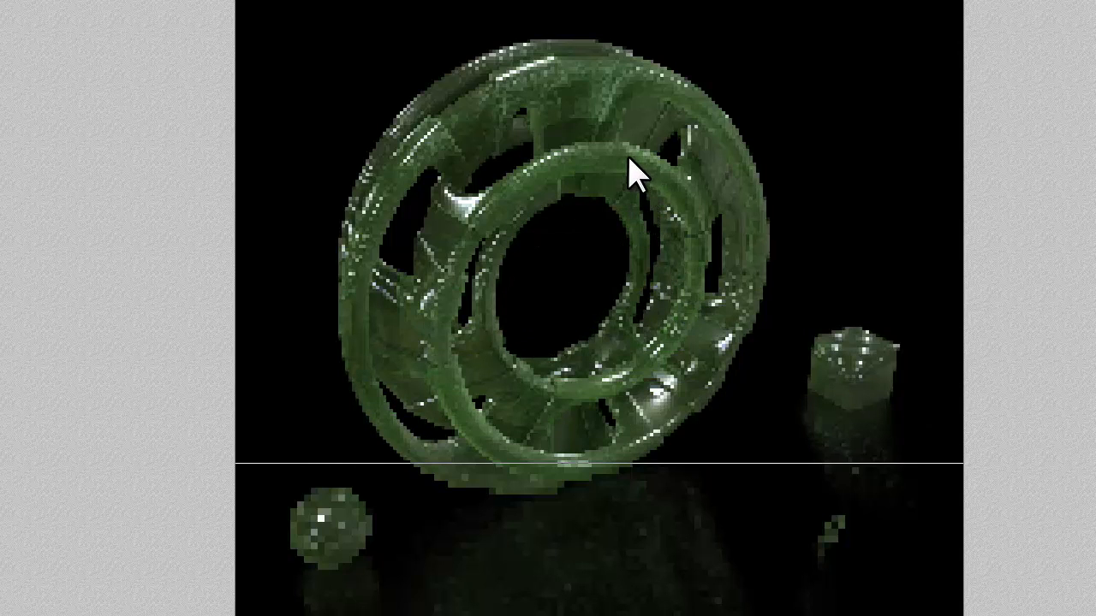
left_click(665, 208)
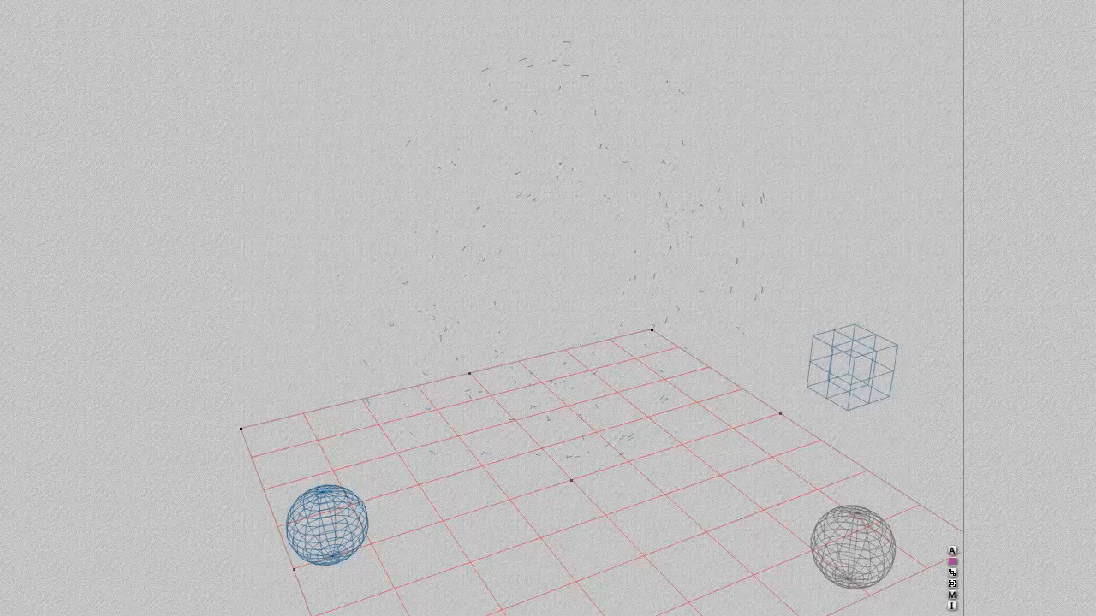
- Enter 25 as the Diffusion of the wheel, sphere and cube's material, accept it and test-render the scene
key("ctrl+a")
left_click(952, 73)
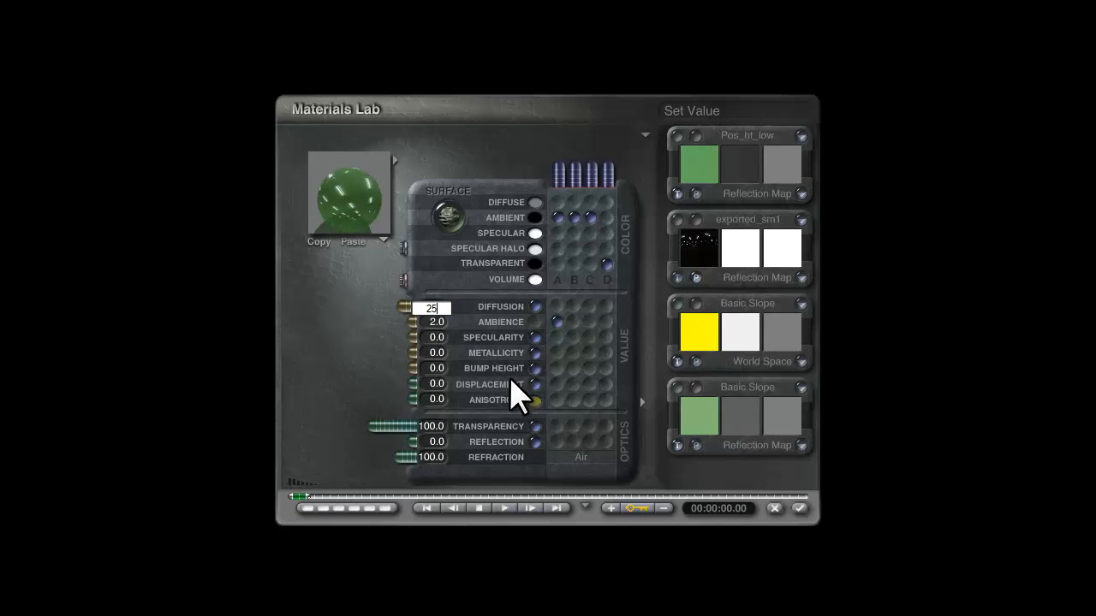
left_click(800, 508)
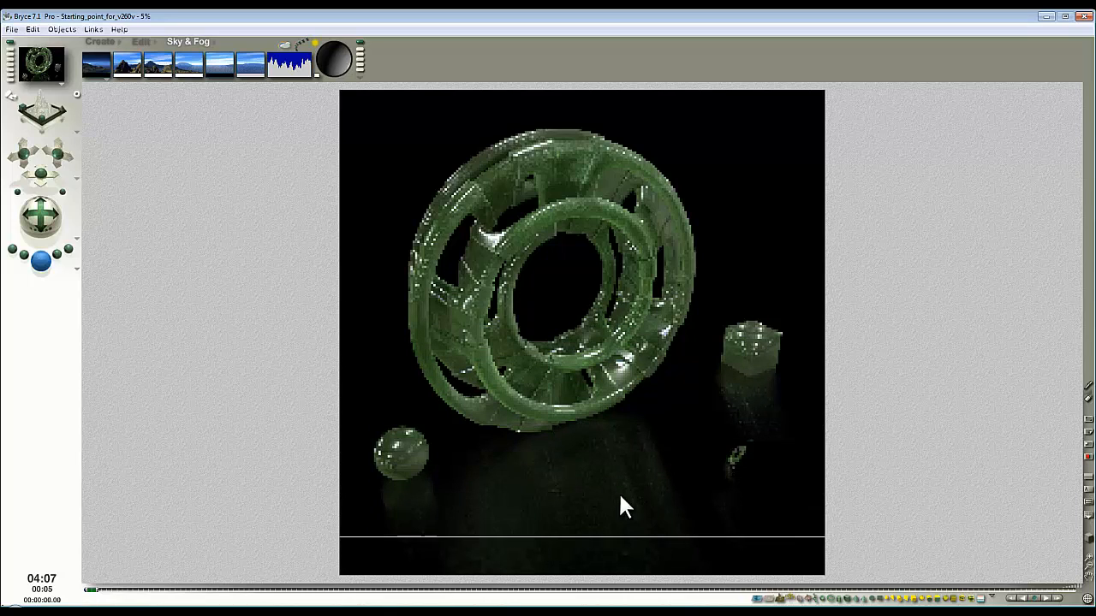
left_click(637, 396)
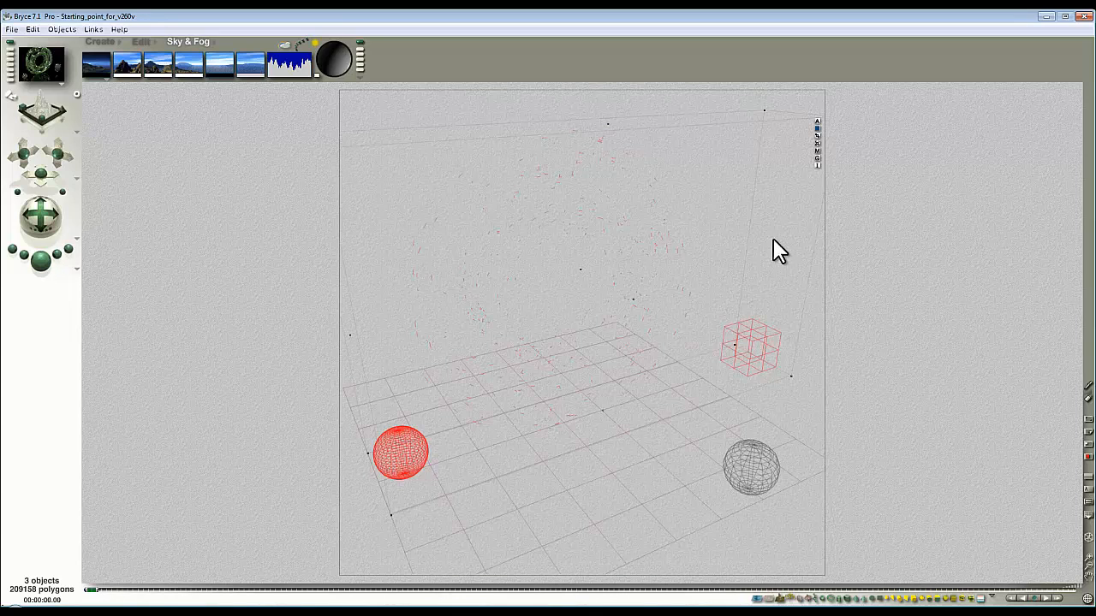
- Reduce the ground plane material's Anisotropy to about 71, accept the material and render the scene, stopping the render partway
right_click(690, 475)
left_click(697, 487)
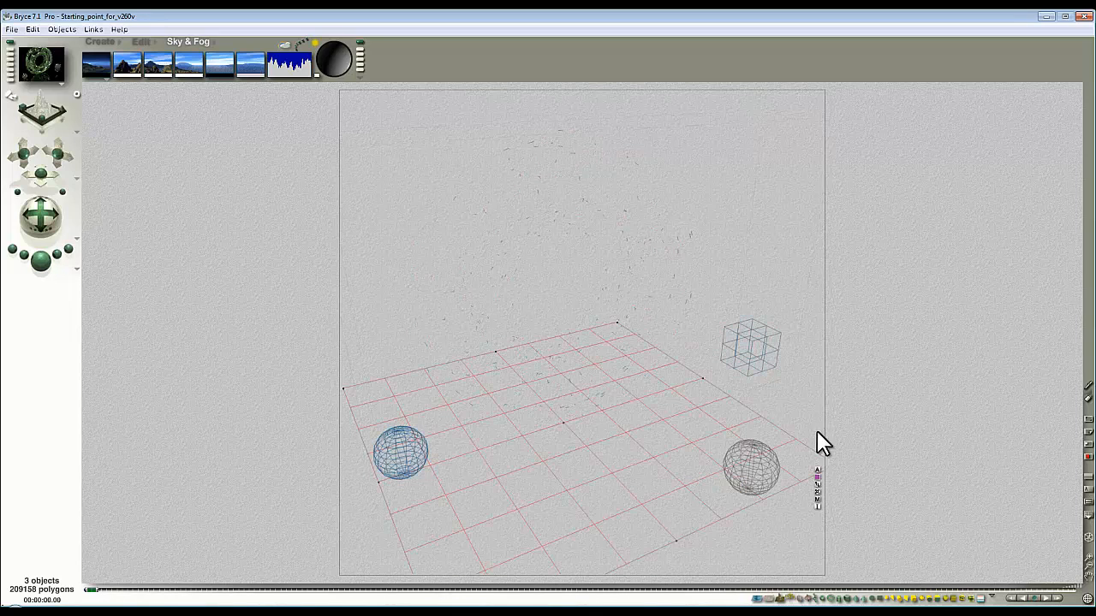
left_click(819, 501)
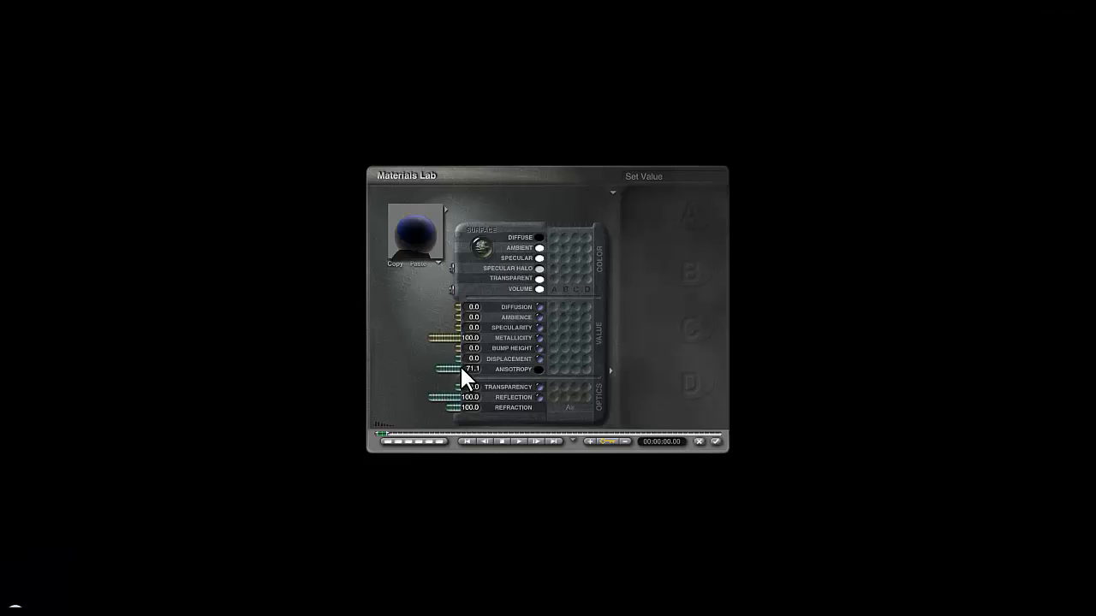
left_click(718, 442)
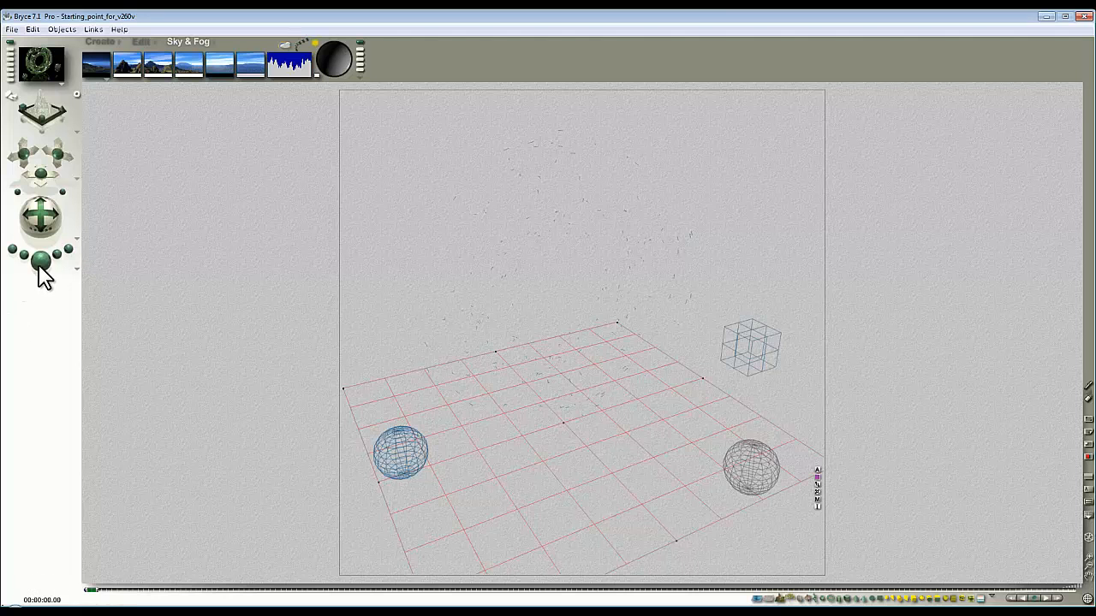
key("ctrl+r")
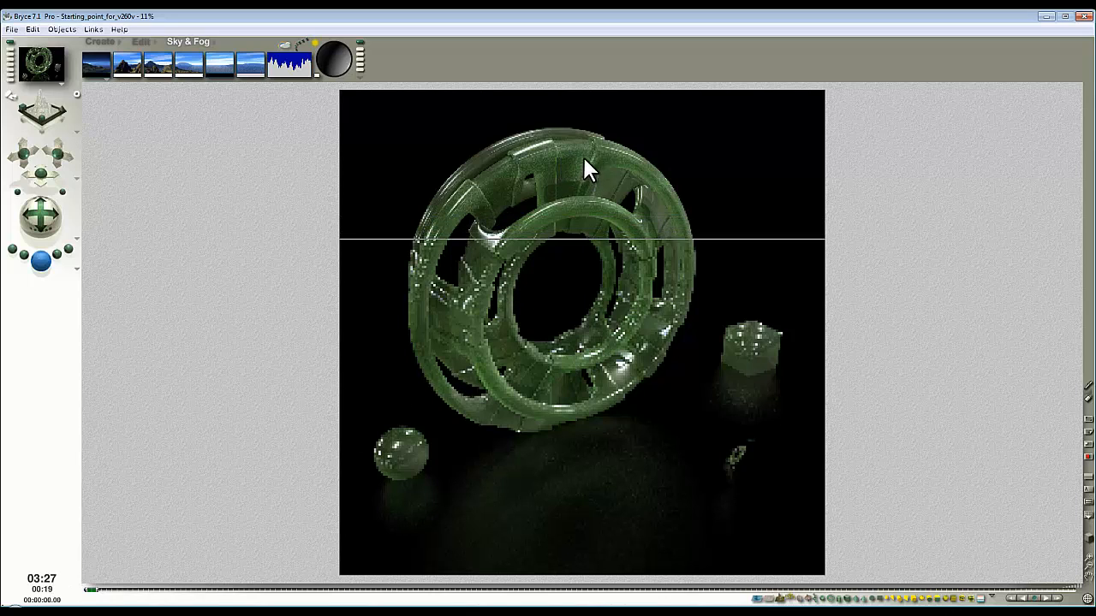
left_click(259, 282)
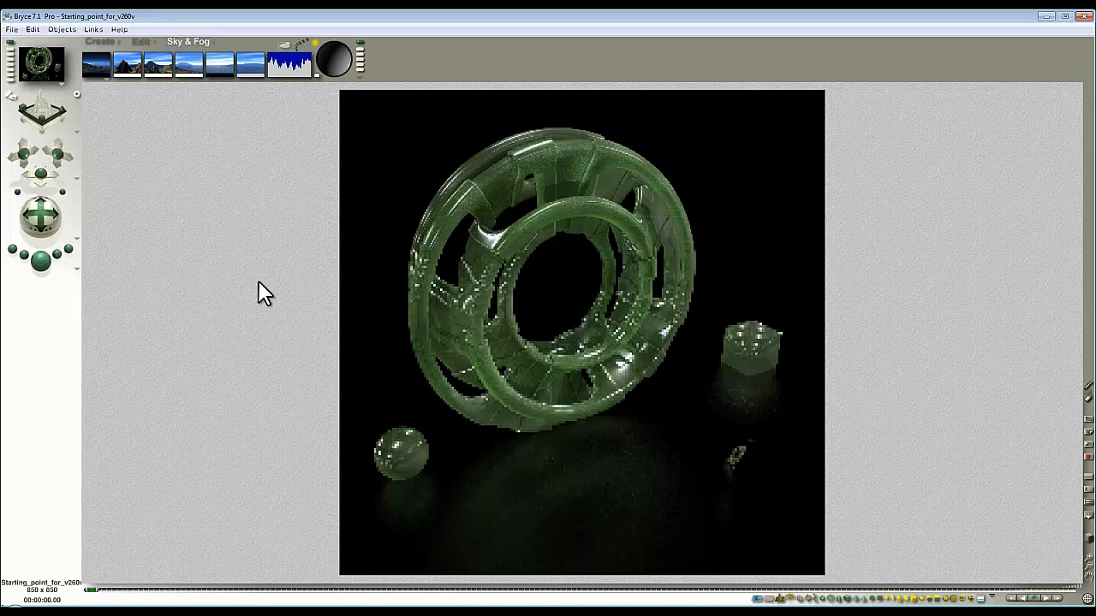
- Increase the rays per pixel in the render options and accept the settings
left_click(75, 268)
left_click(159, 339)
left_click(409, 281)
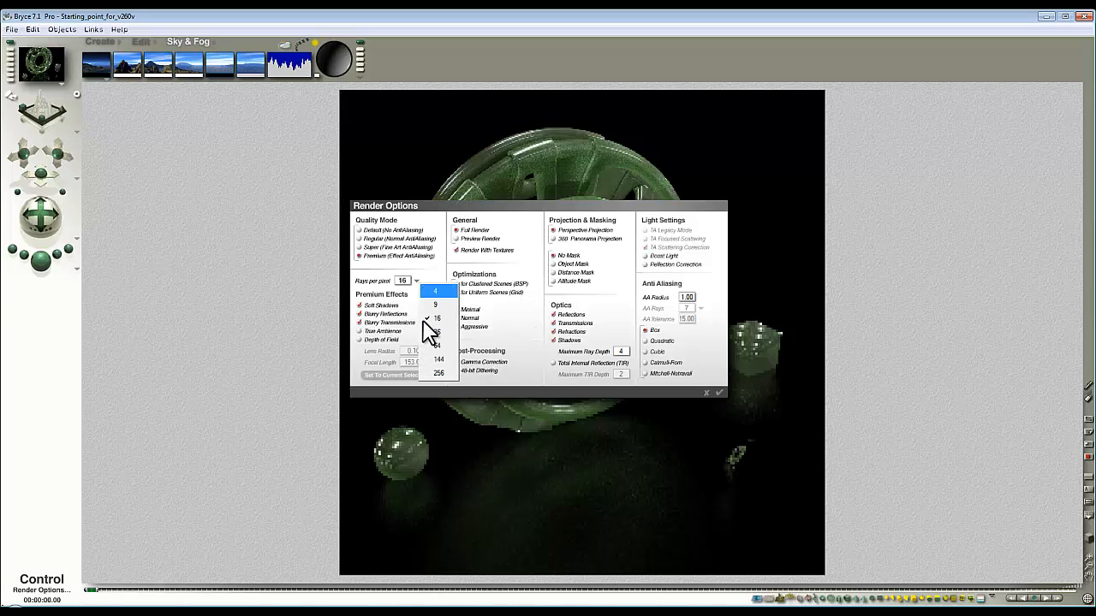
left_click(437, 338)
left_click(718, 393)
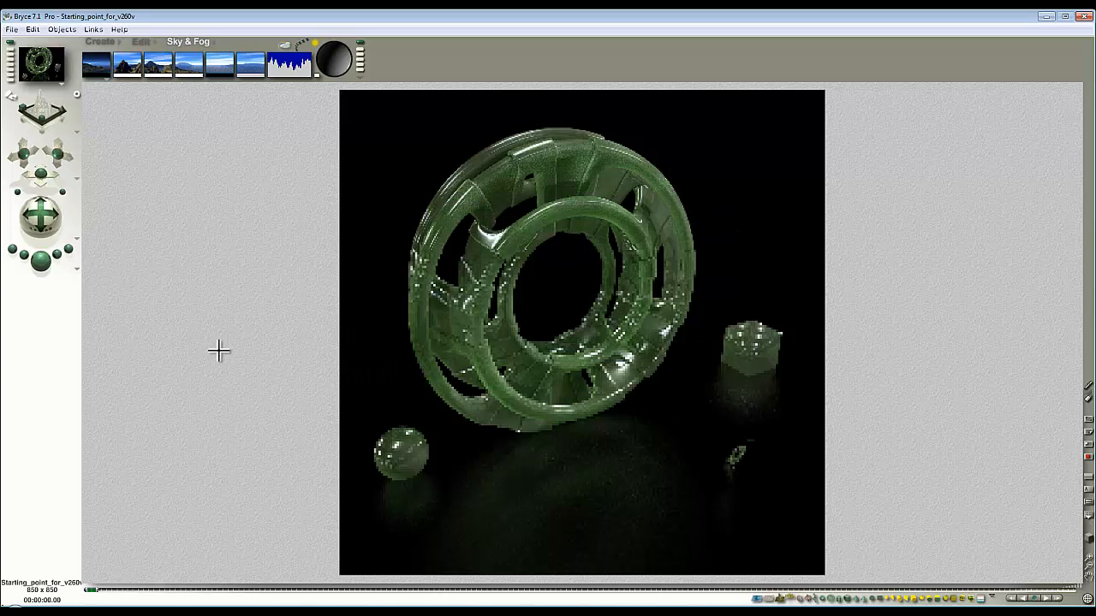